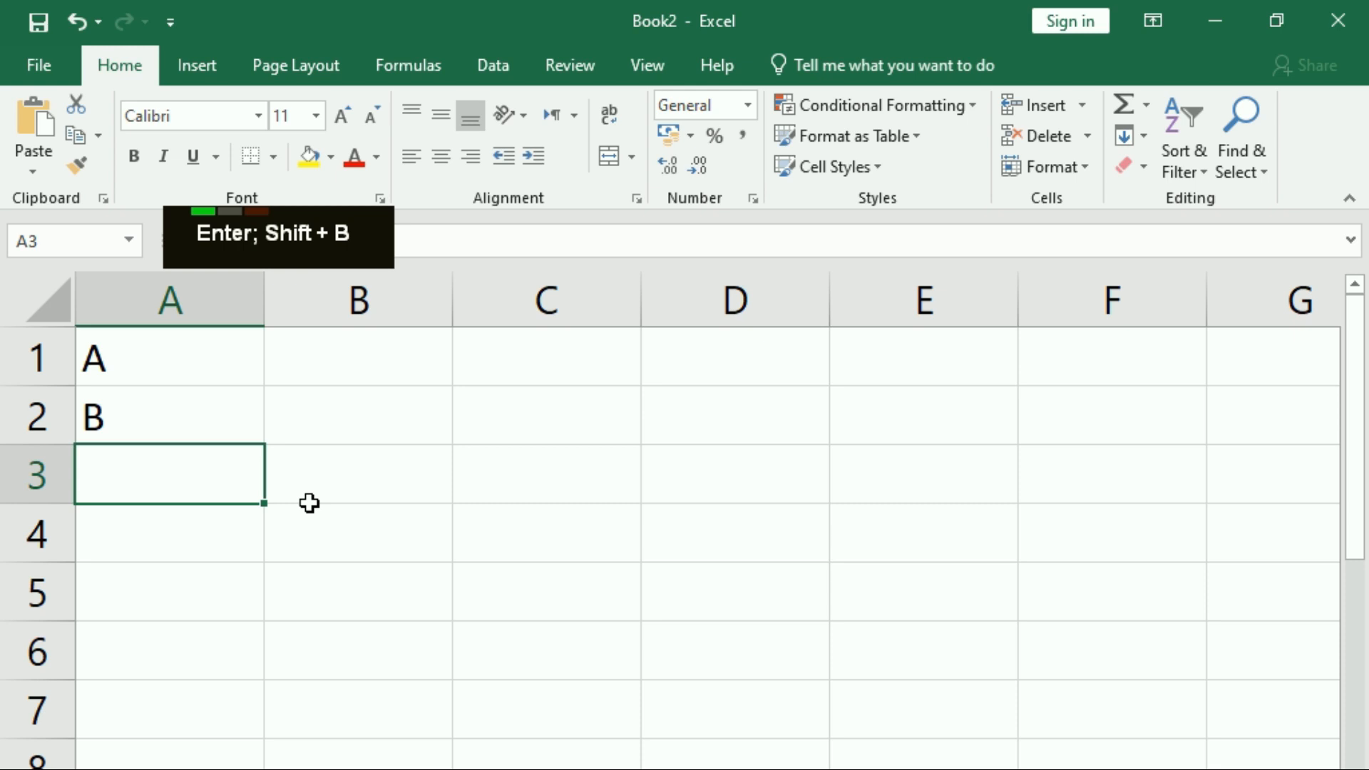
Clear the sample letters from cells A1 and A2 and enter the formula =CHAR(5) in A1.
key(Up)
key(Delete)
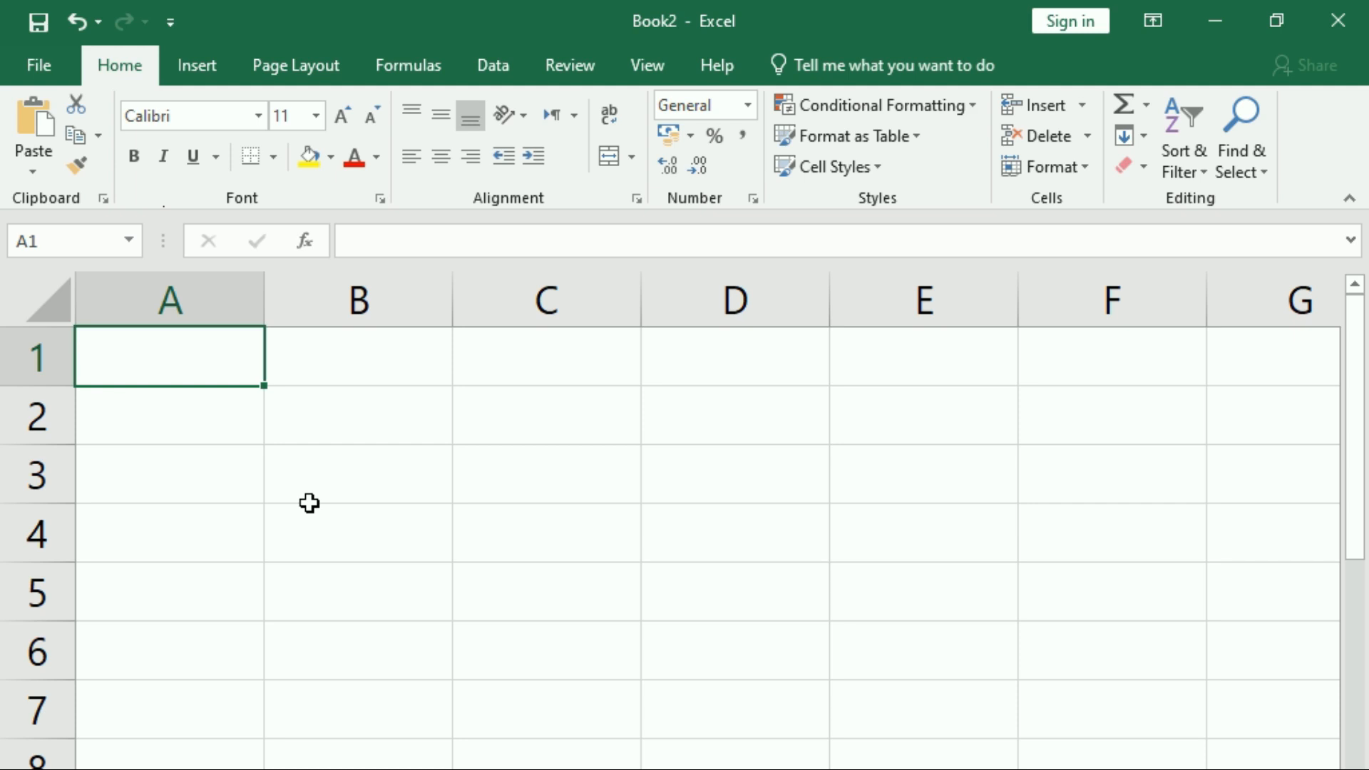
key(F2)
text(A)
key(BackSpace)
text(=)
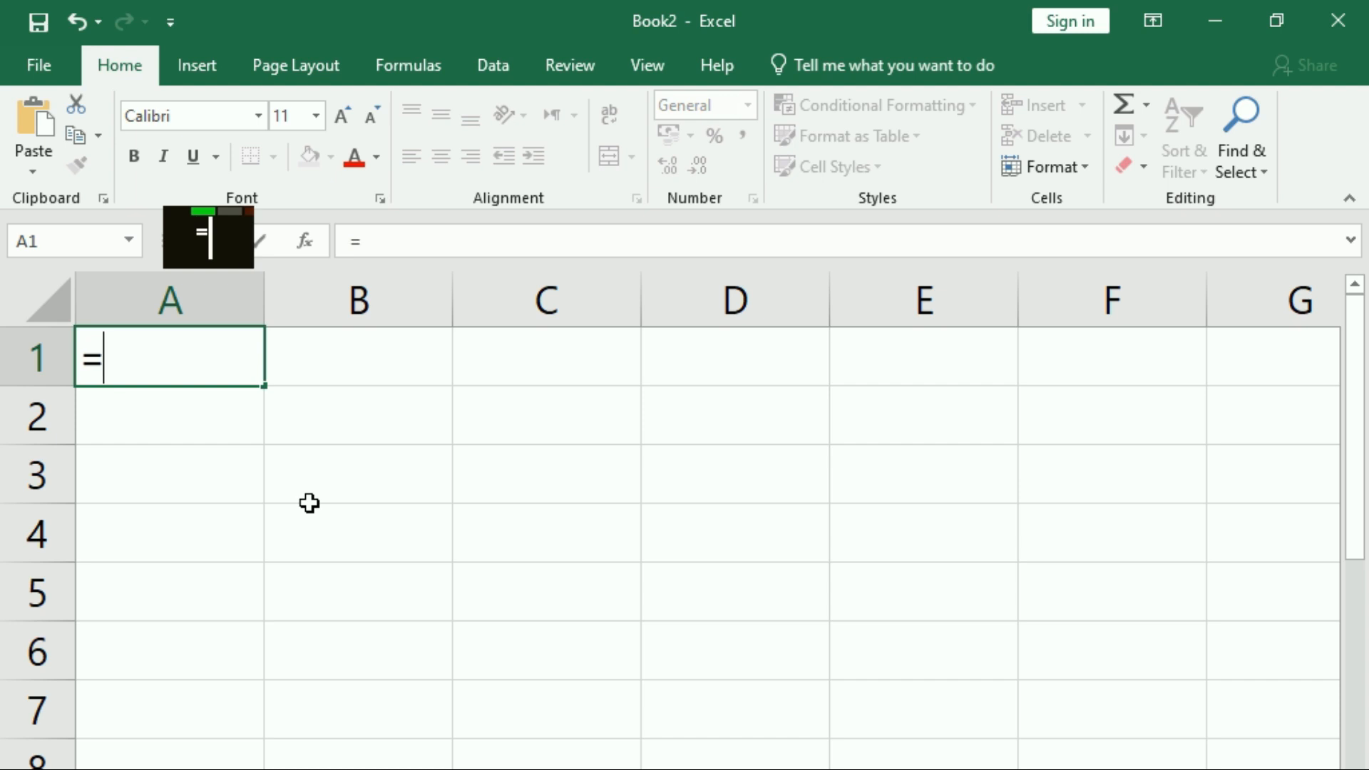
text(ch)
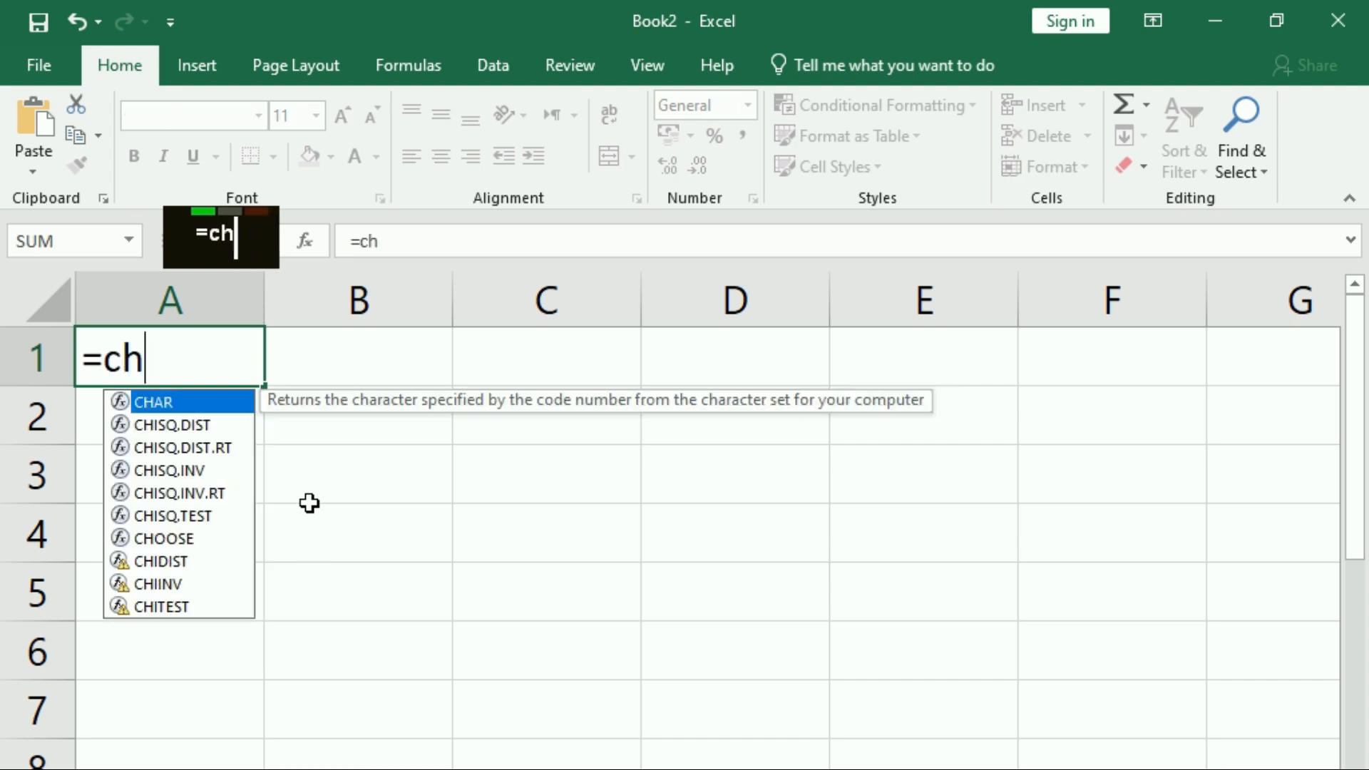
text(ar()
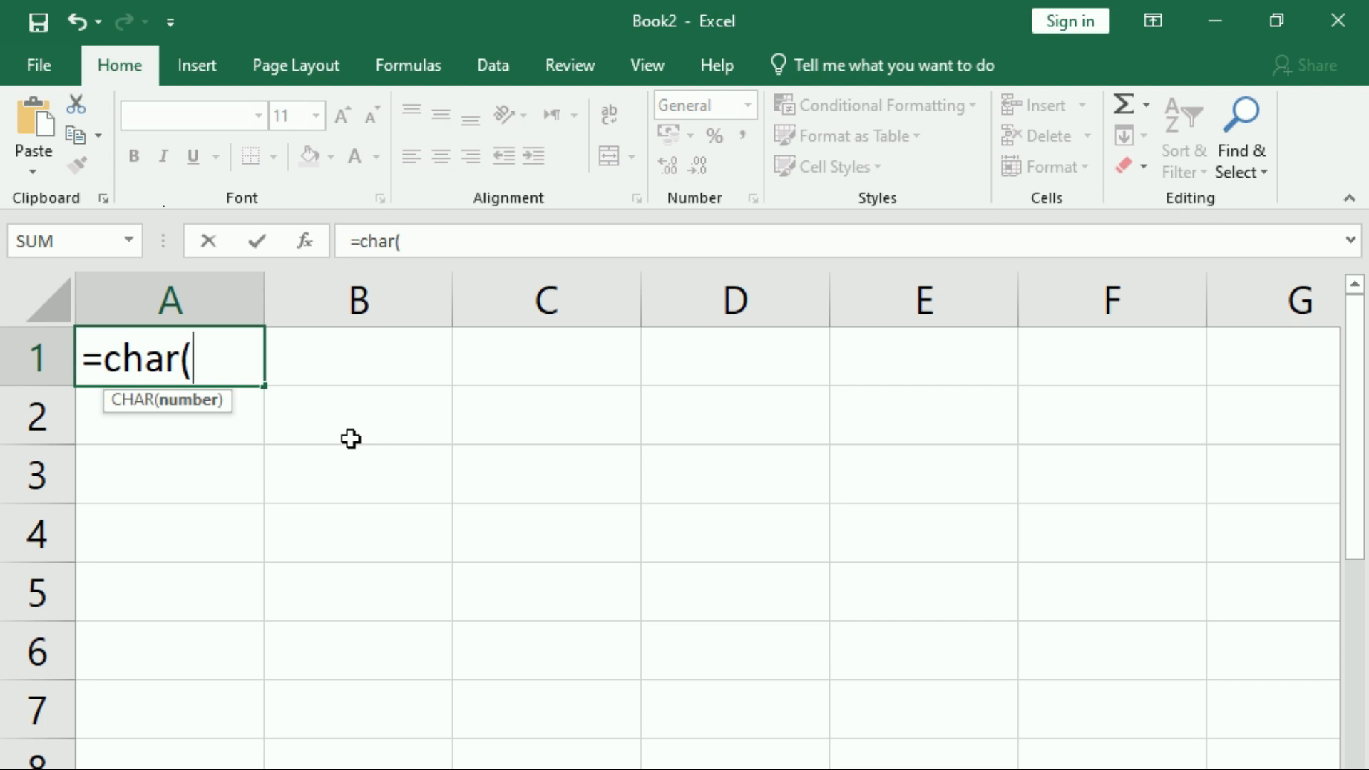
text(5))
key(Return)
Change the CHAR function's code number in cell A1 to 45.
key(Up)
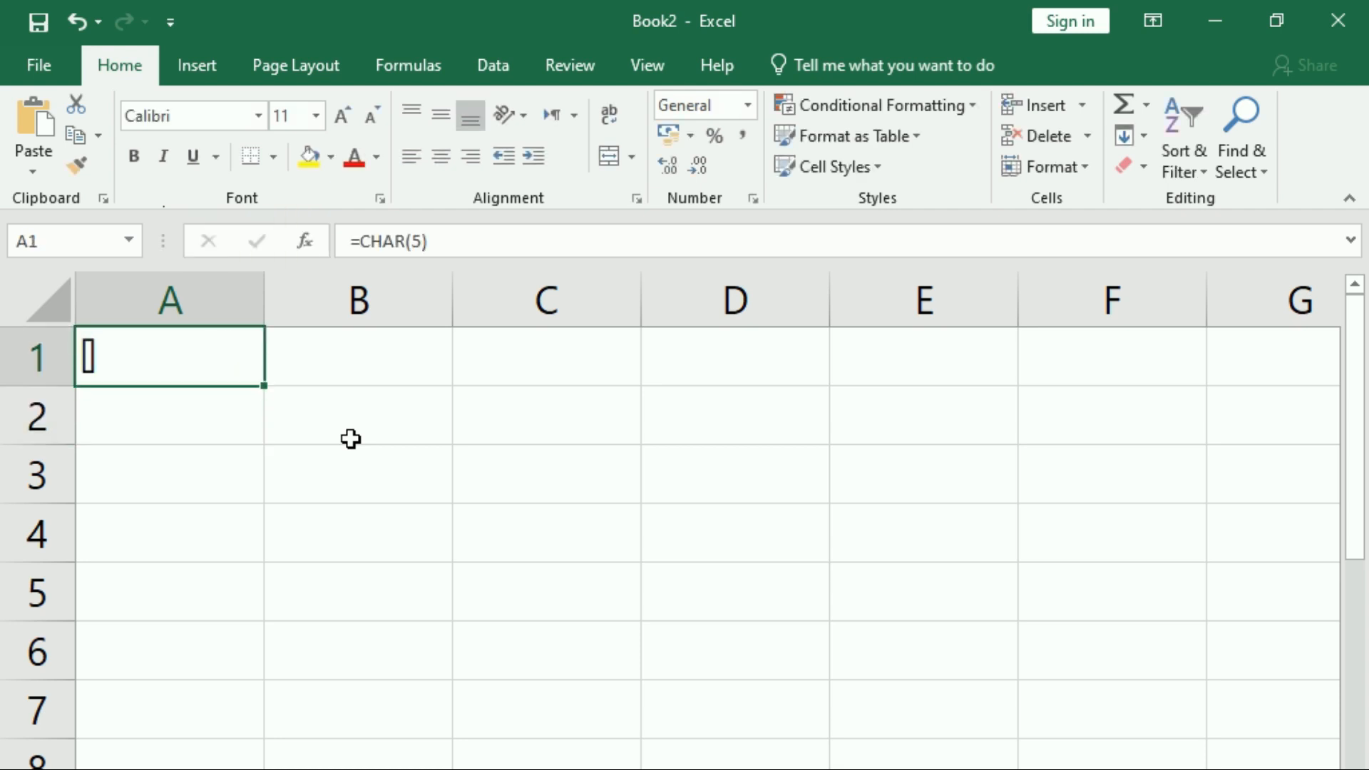
key(F2)
key(Left)
key(Left)
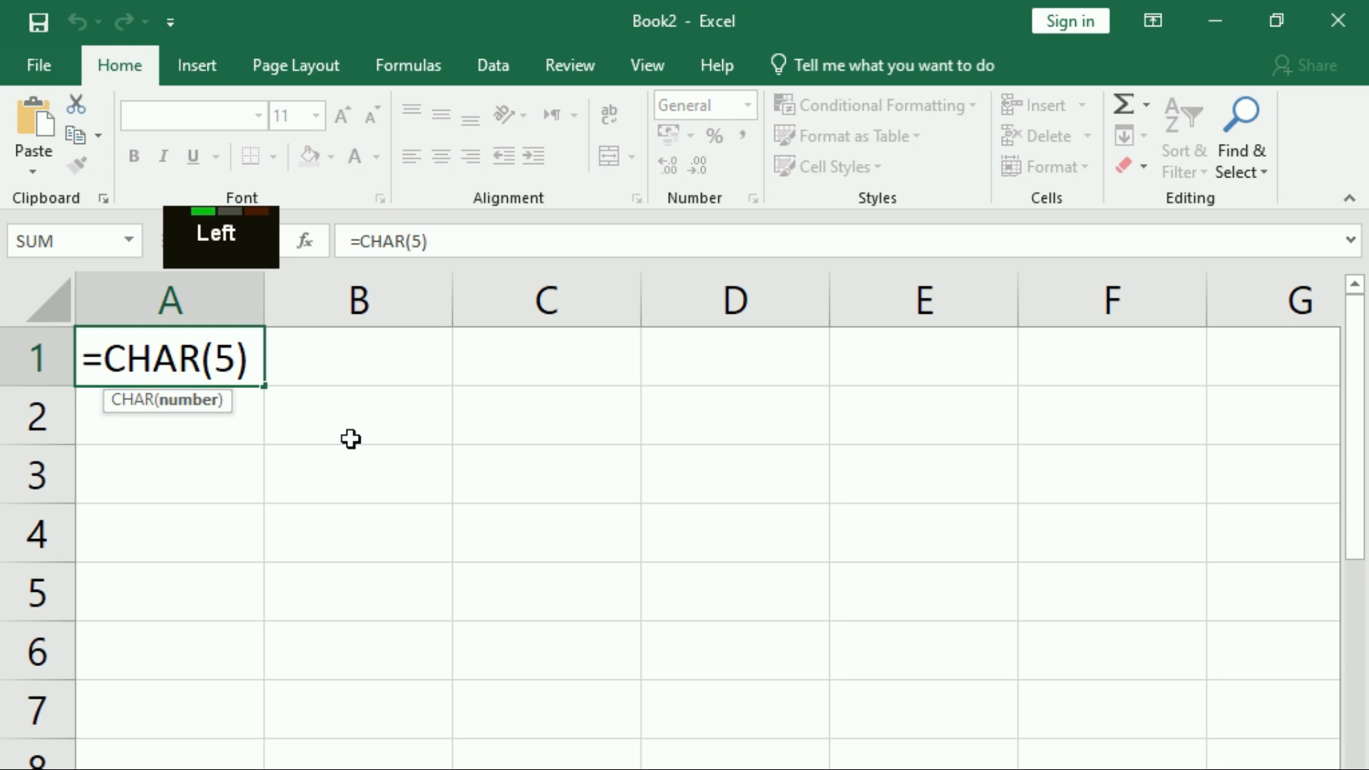
text(4)
key(Return)
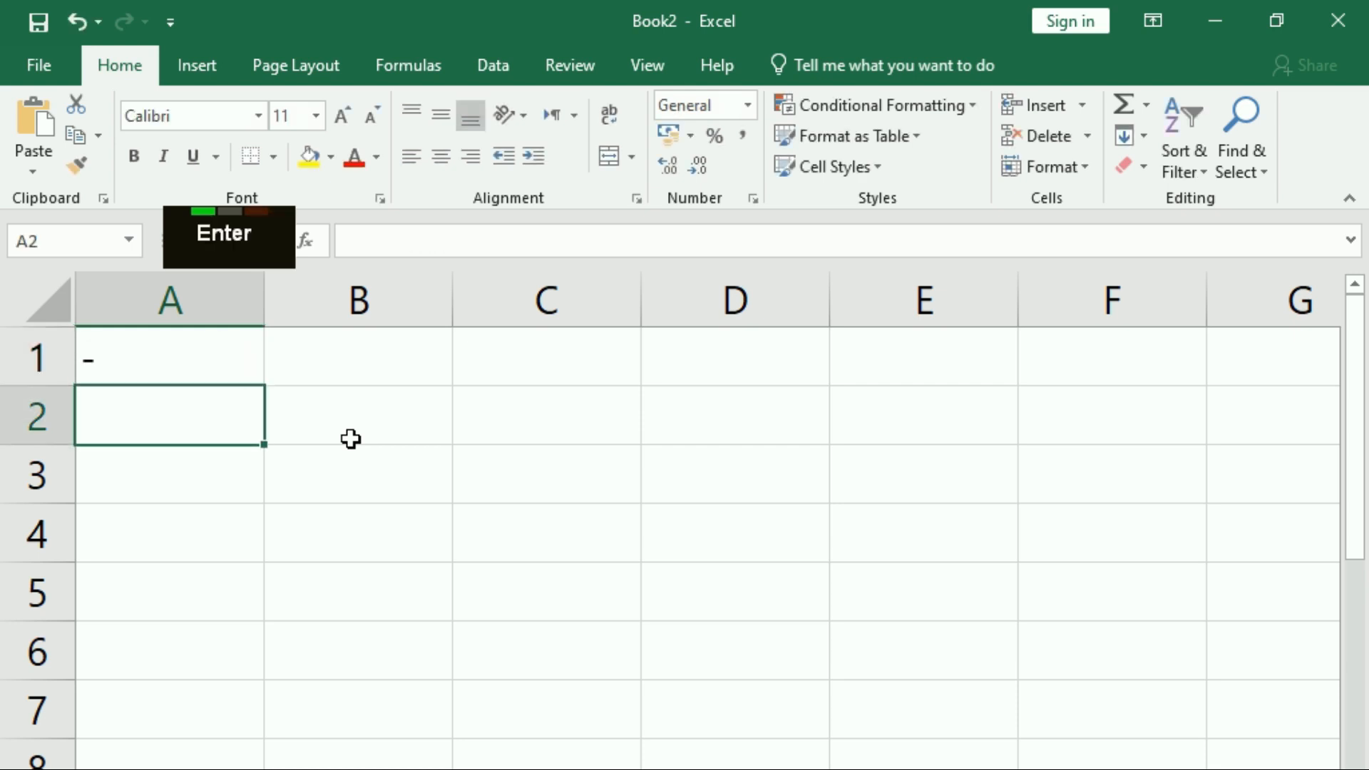
Replace the CHAR function's code number in cell A1 with 65.
key(Up)
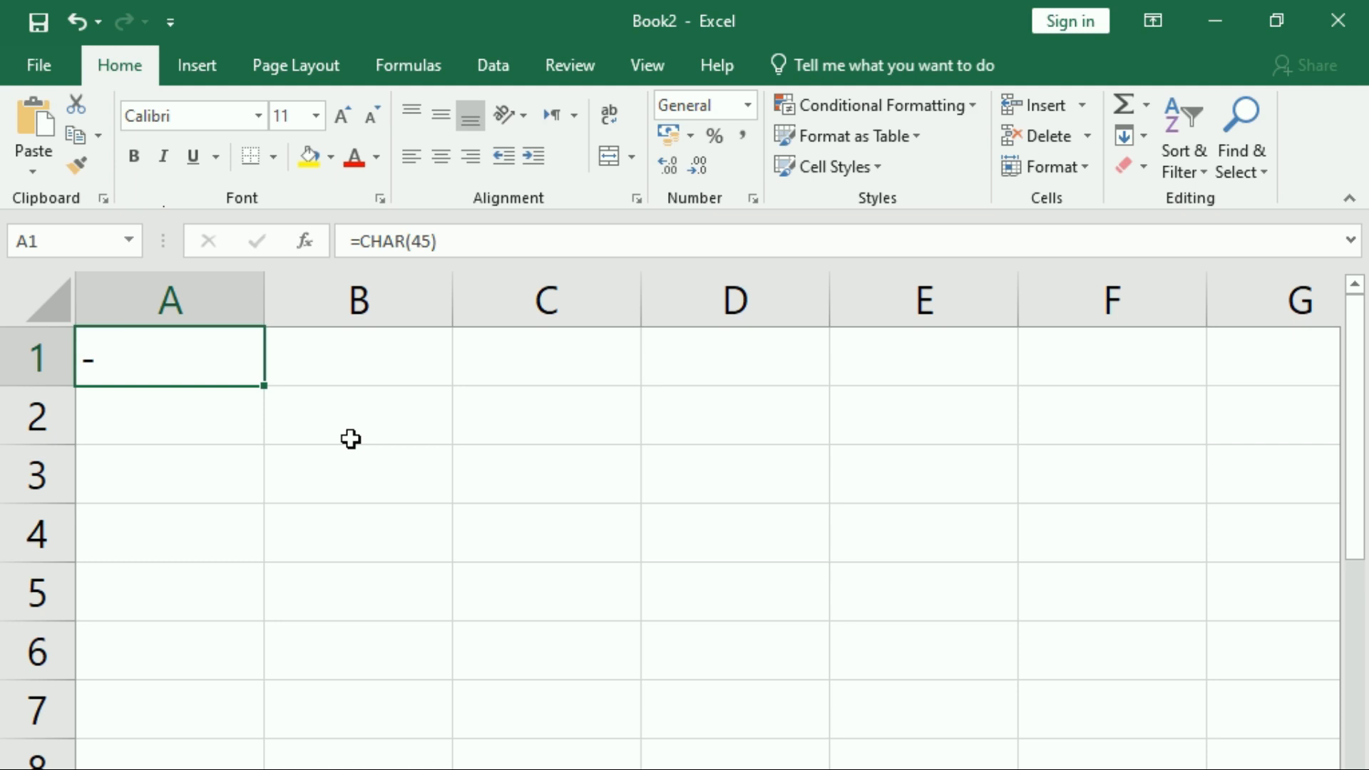
text(=)
key(Escape)
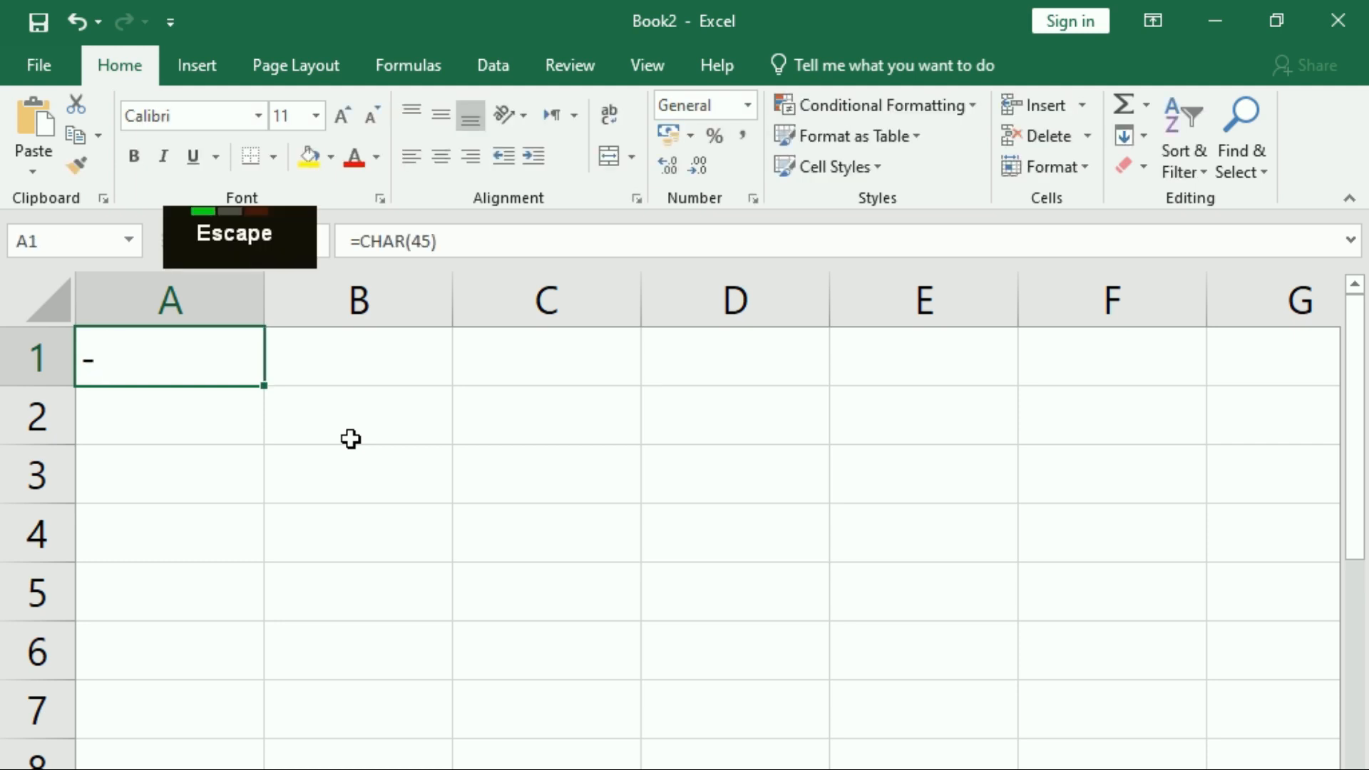
key(F2)
key(Left)
key(Left)
key(Left)
key(Delete)
key(Delete)
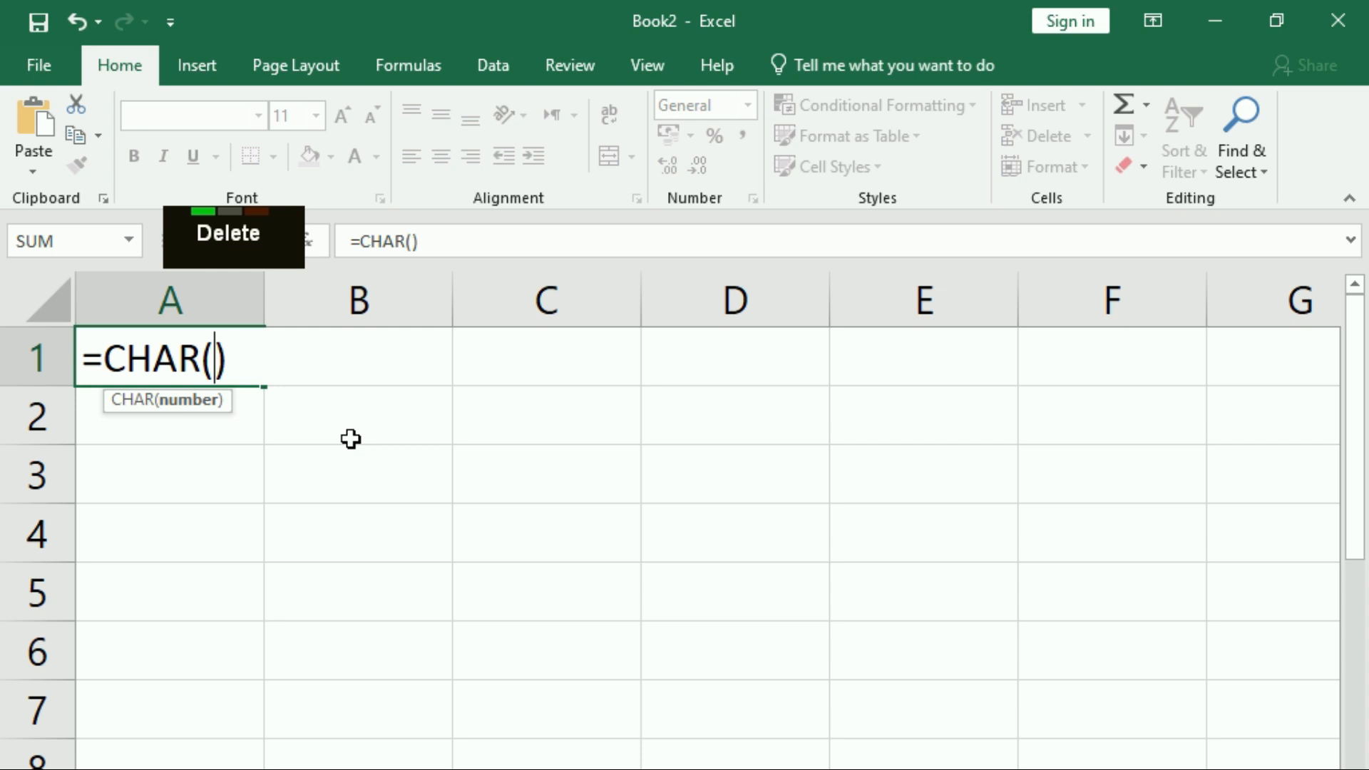
text(65)
key(Return)
Fill the CHAR(65) formula from cell A1 down to A6 and check the copied formula in A2.
key(Up)
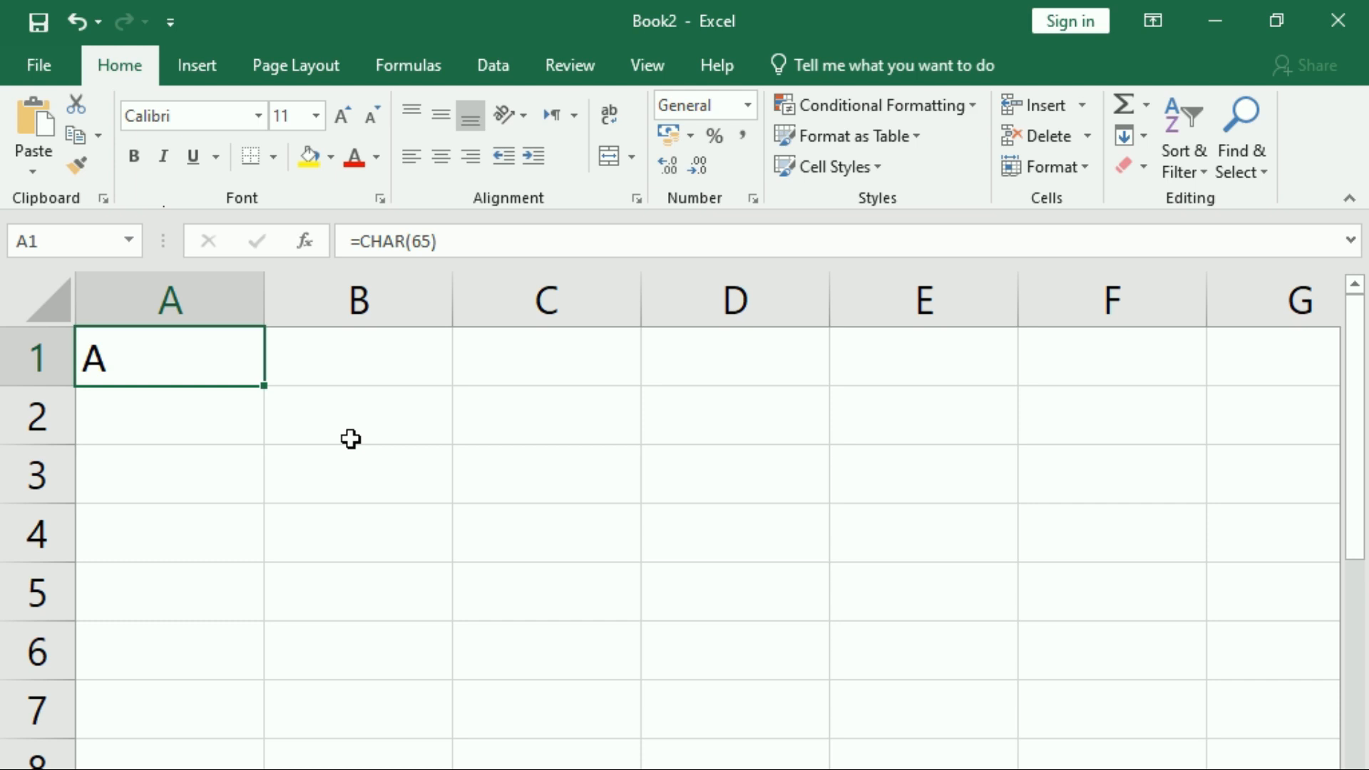
key(F2)
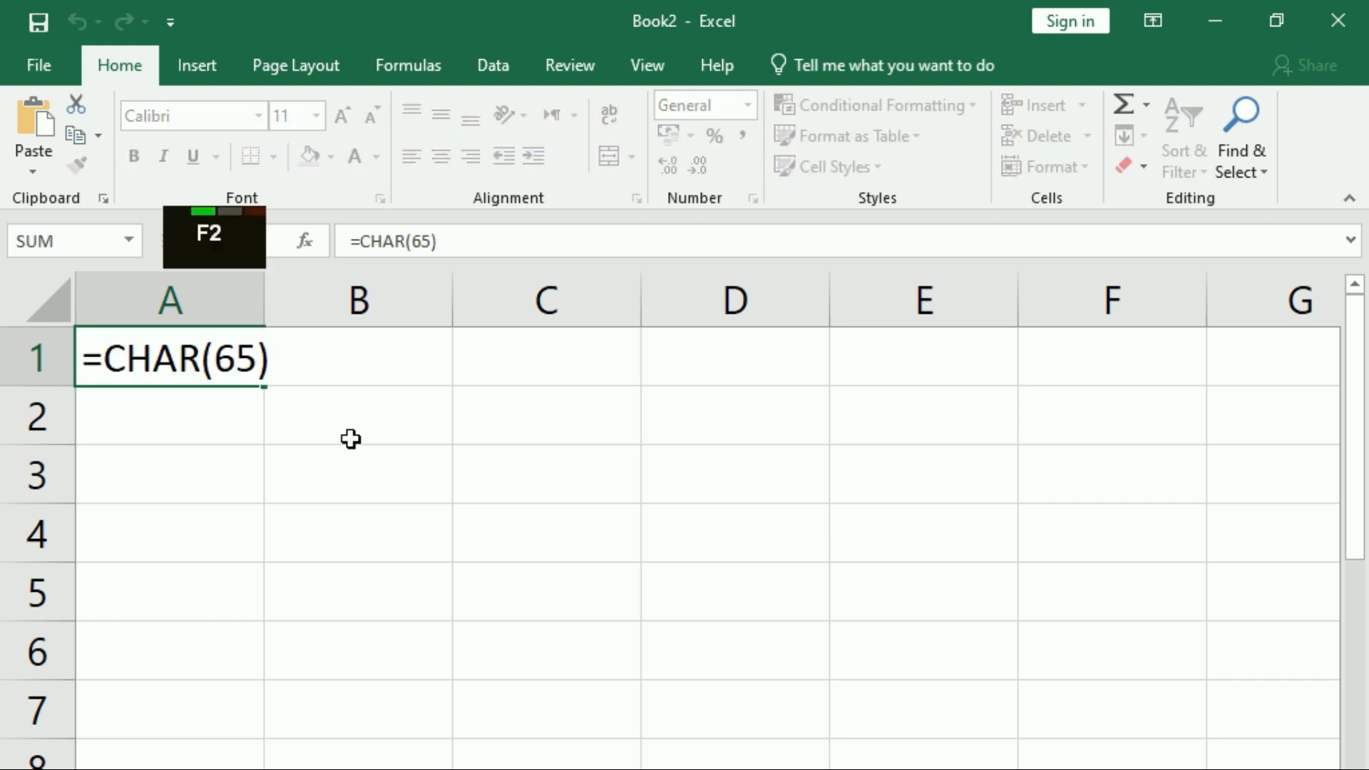
key(Return)
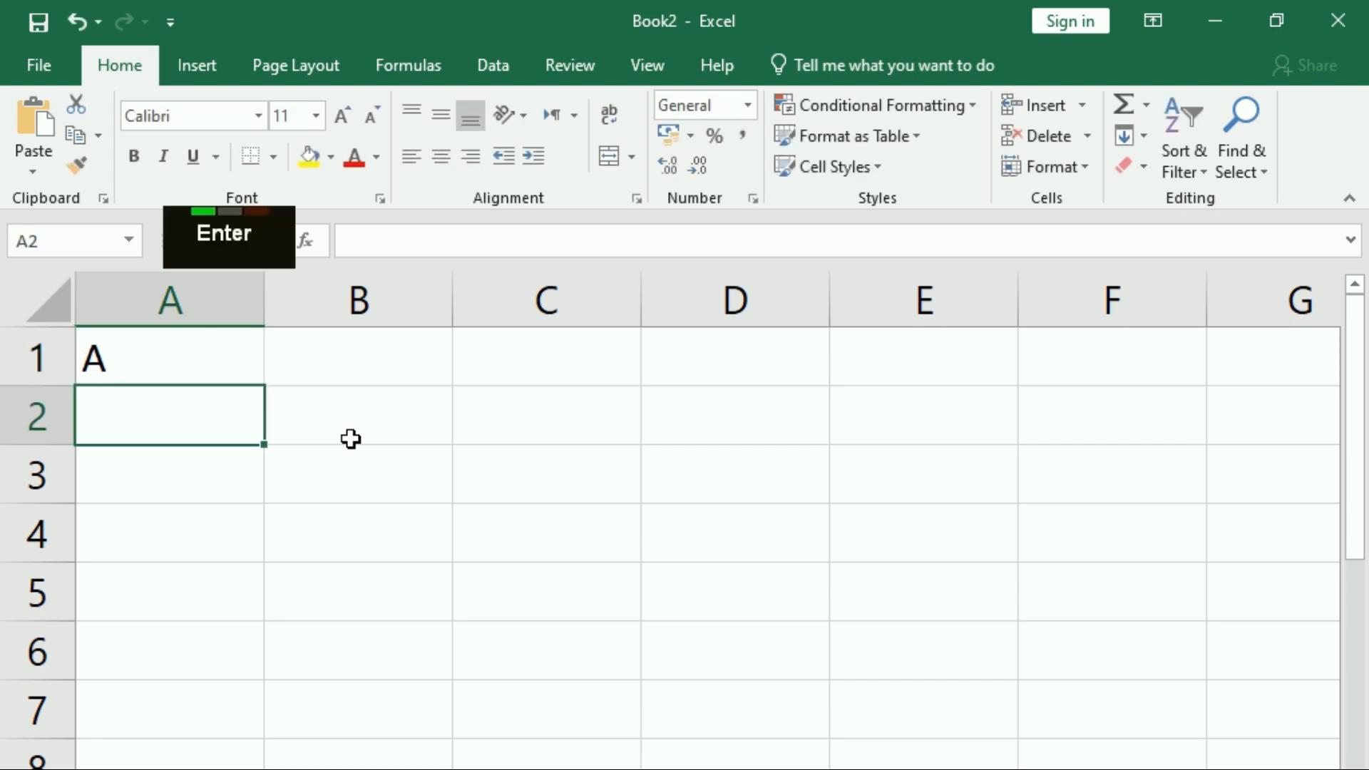
click(126, 369)
drag(258, 385, 261, 681)
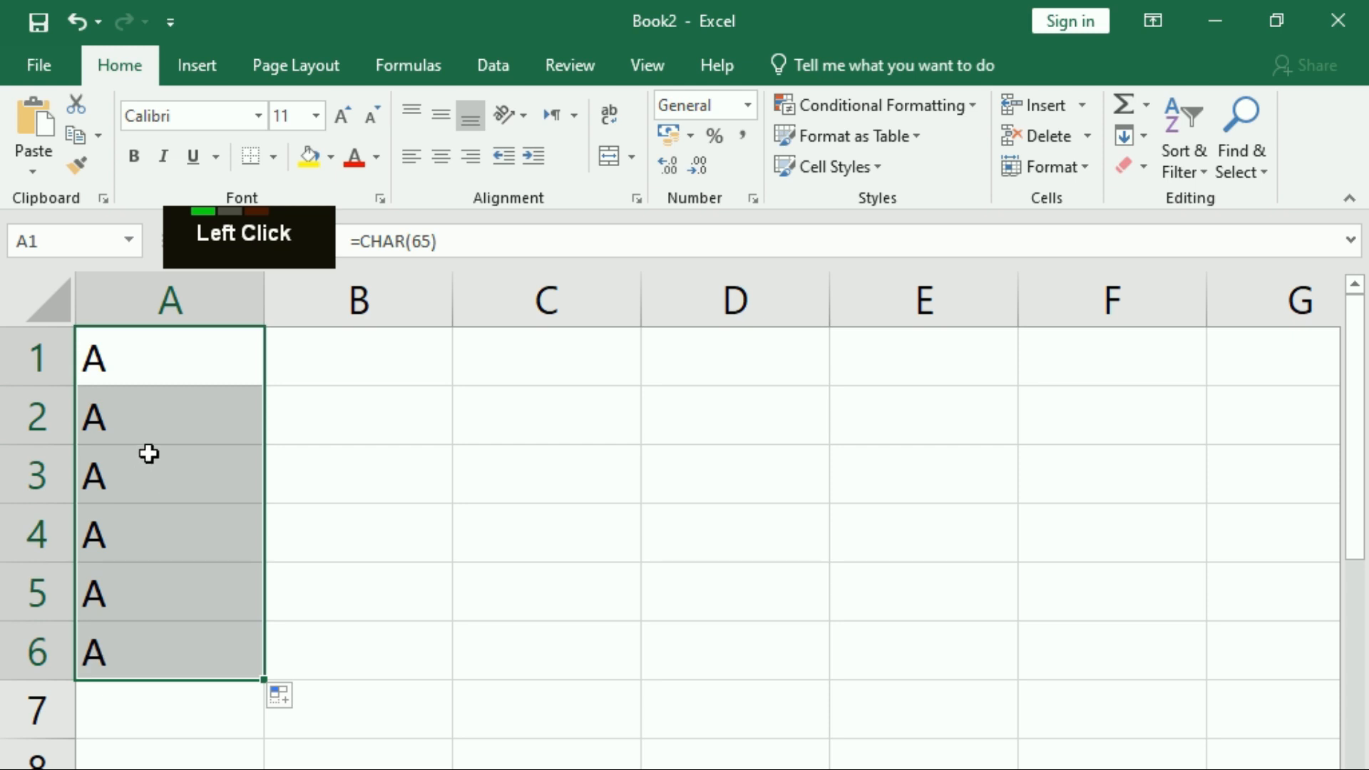
click(143, 421)
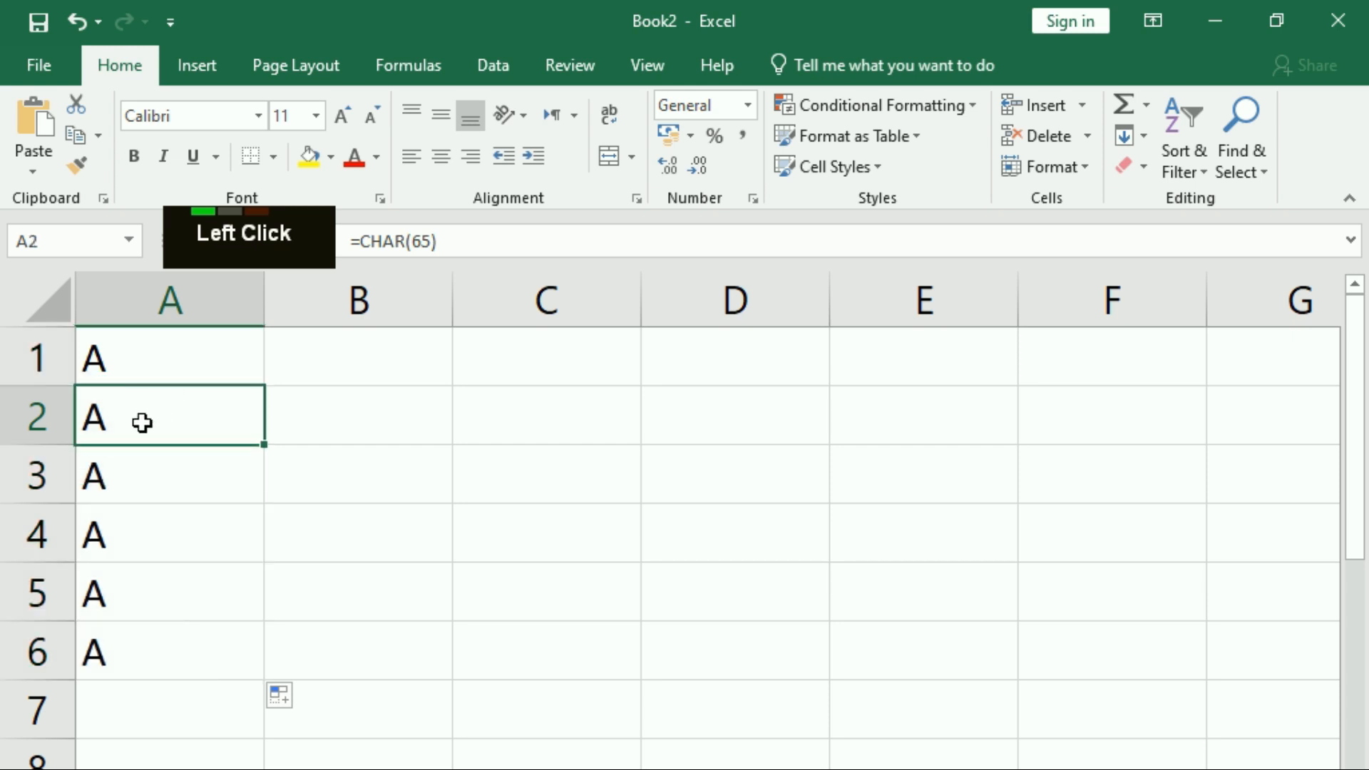
Clear the copied CHAR formulas from cells A2 to A6, keeping the one in A1.
click(96, 359)
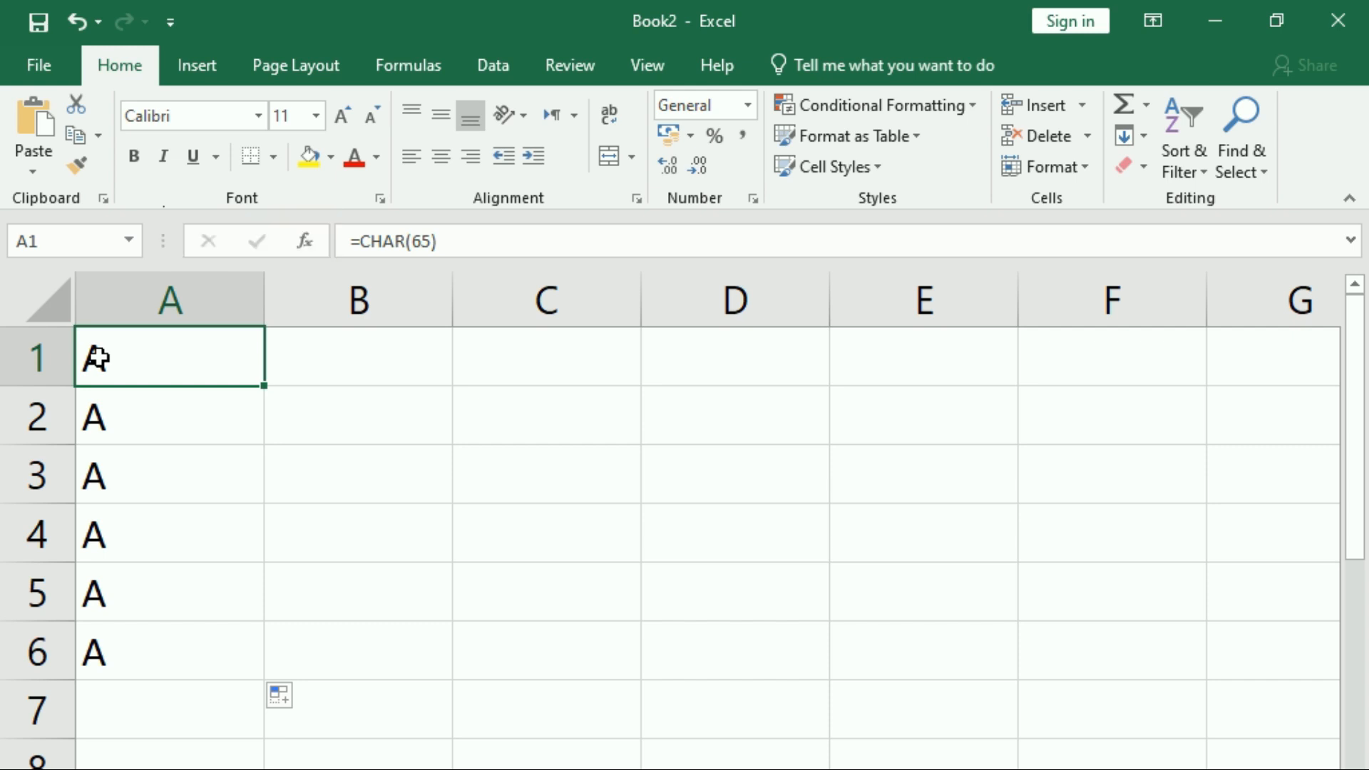
key(shift+Down)
key(shift+Down)
key(shift+Down)
key(Down)
key(shift+Down)
key(shift+Down)
key(shift+Down)
key(shift+Down)
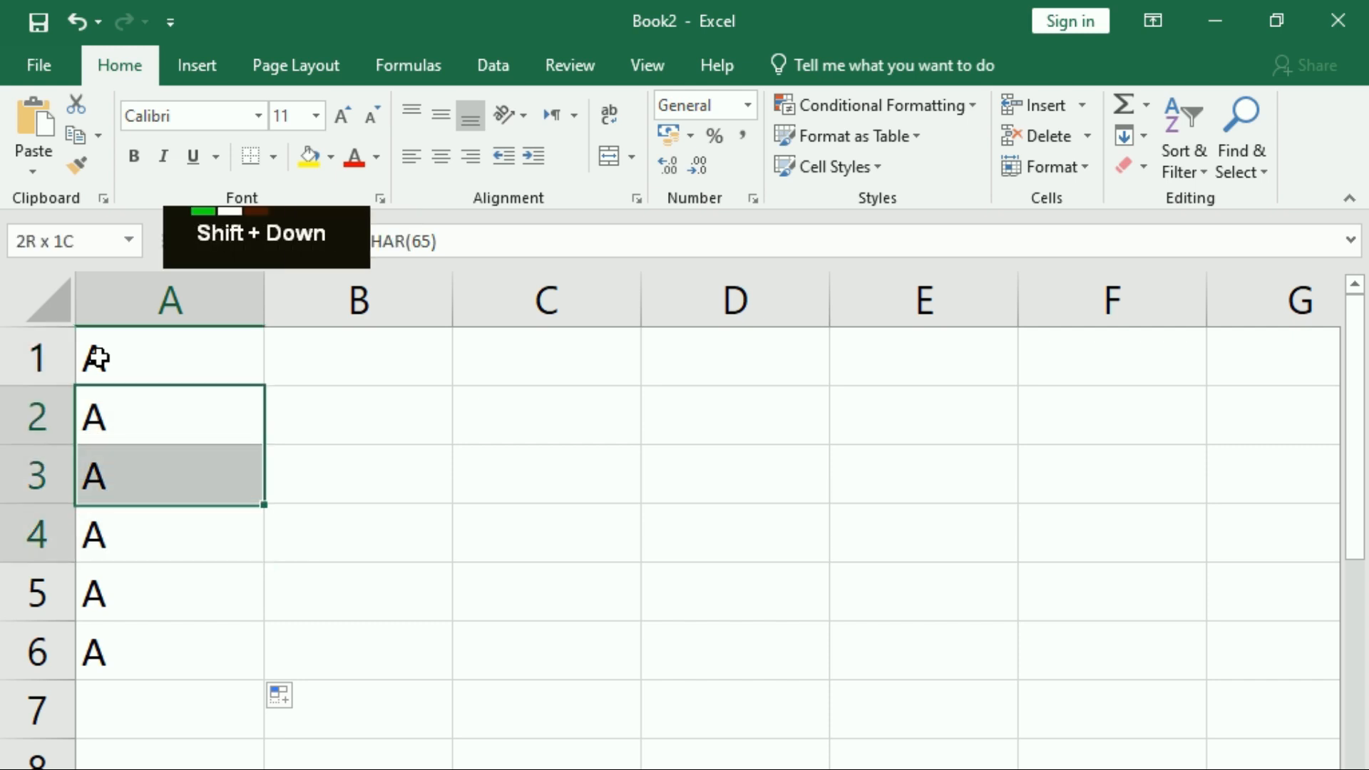
key(Delete)
Extend the formula in cell A1 to =CHAR(65+1).
key(Up)
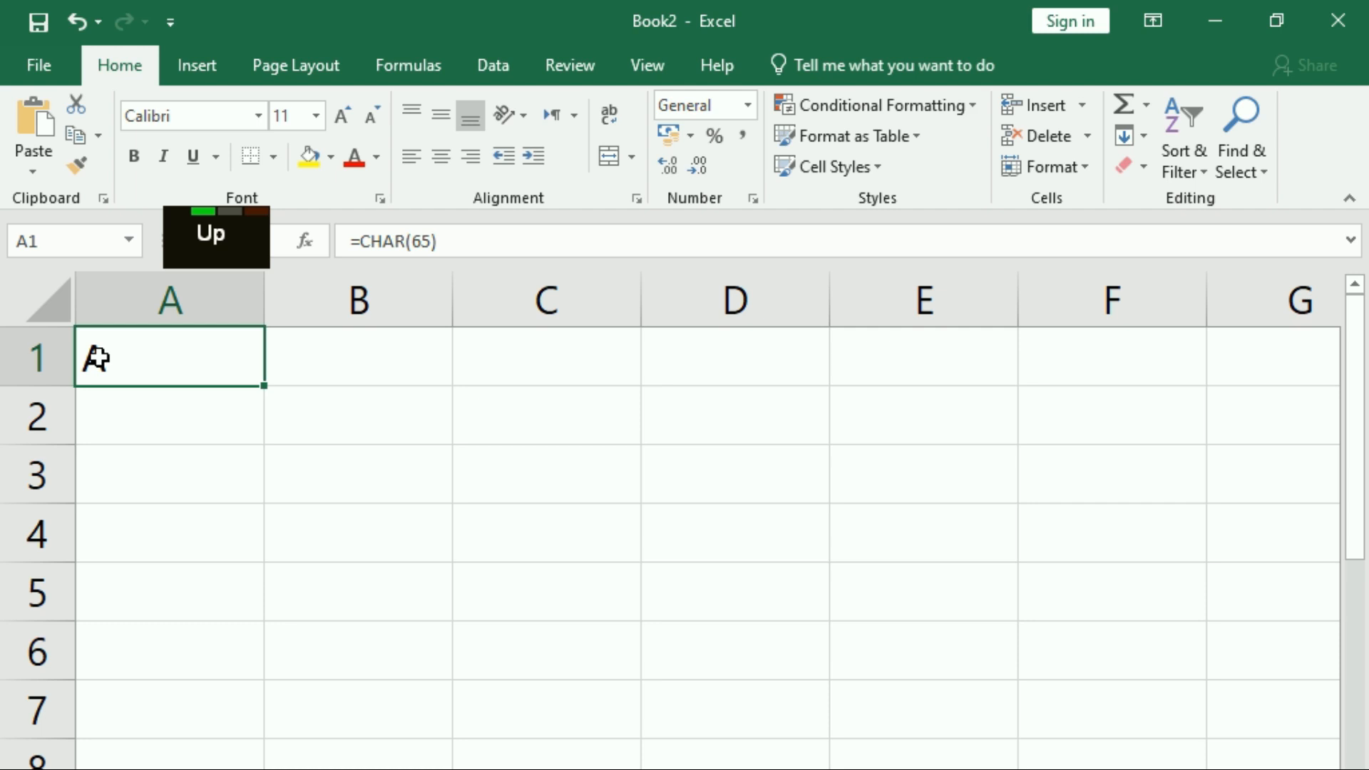
key(F2)
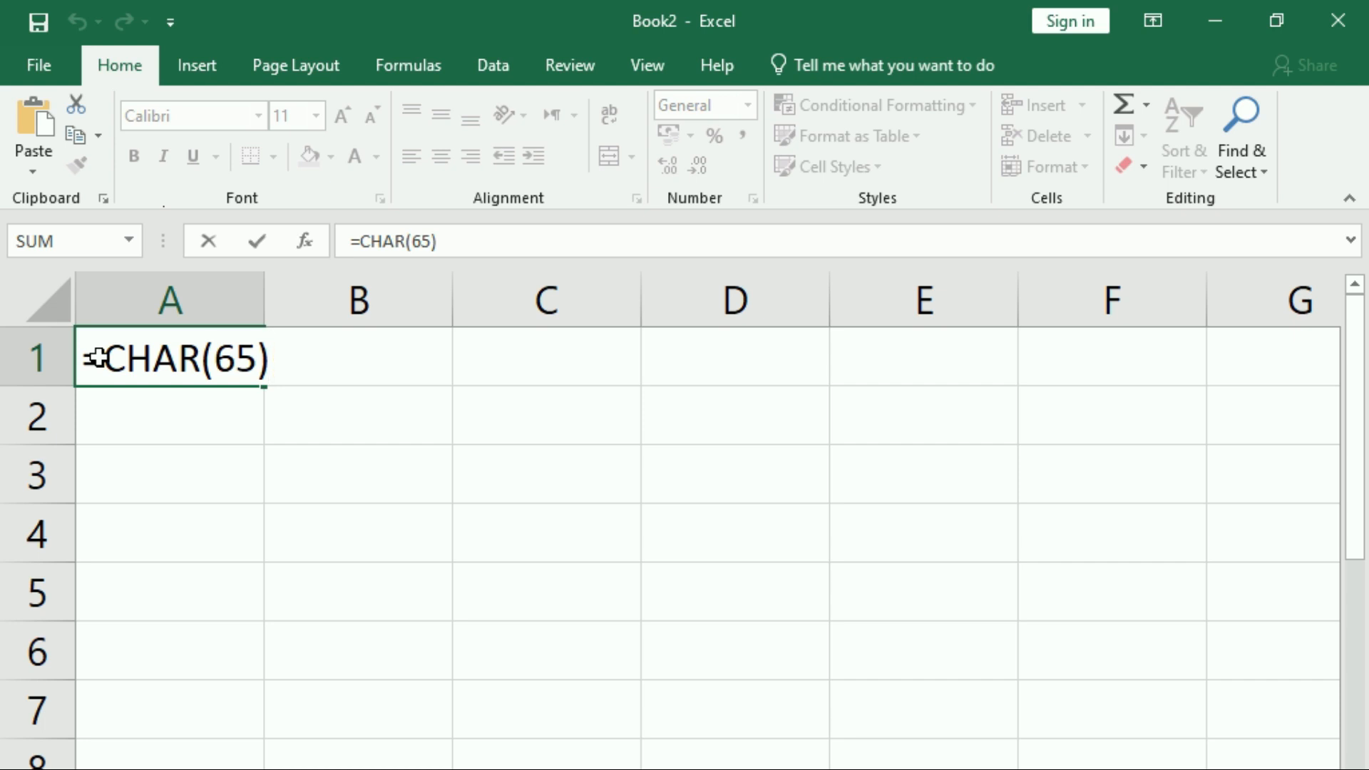
key(BackSpace)
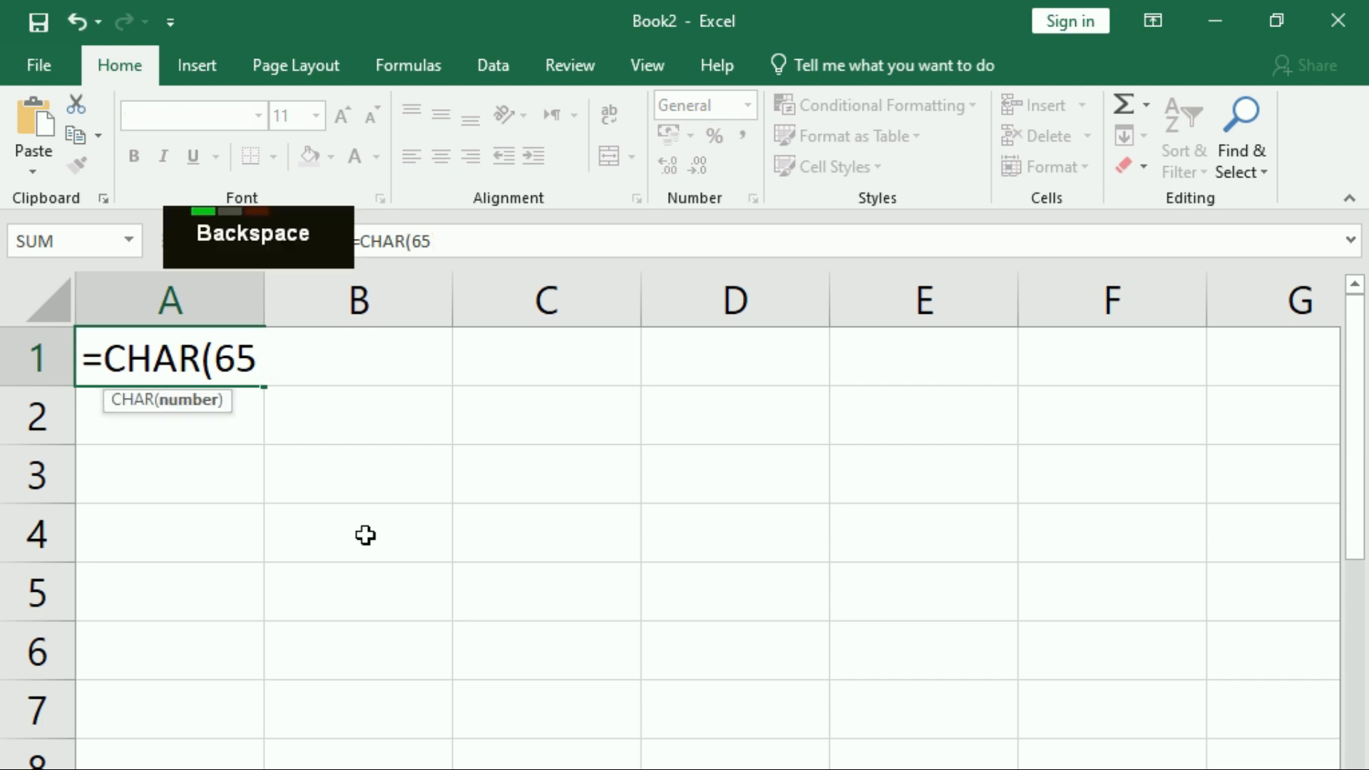
text(1)
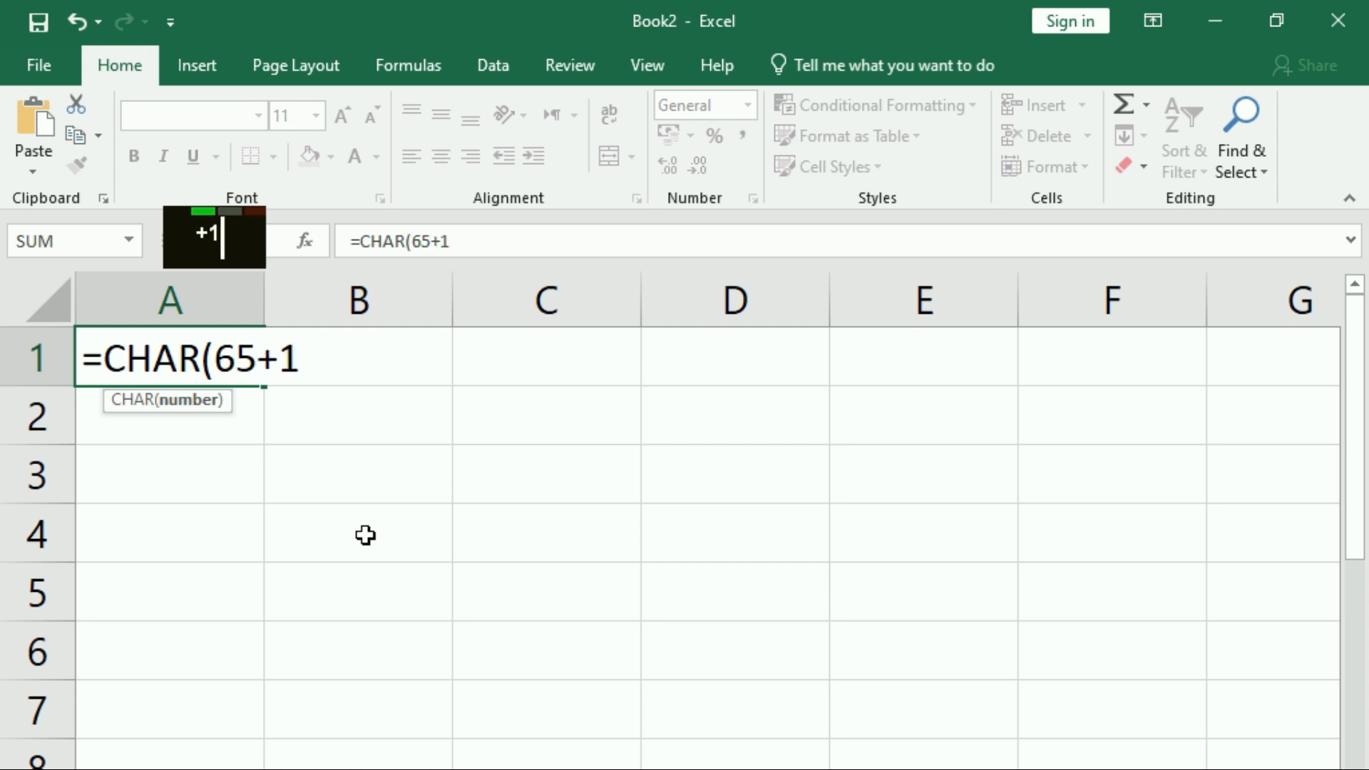
text())
key(Return)
key(Up)
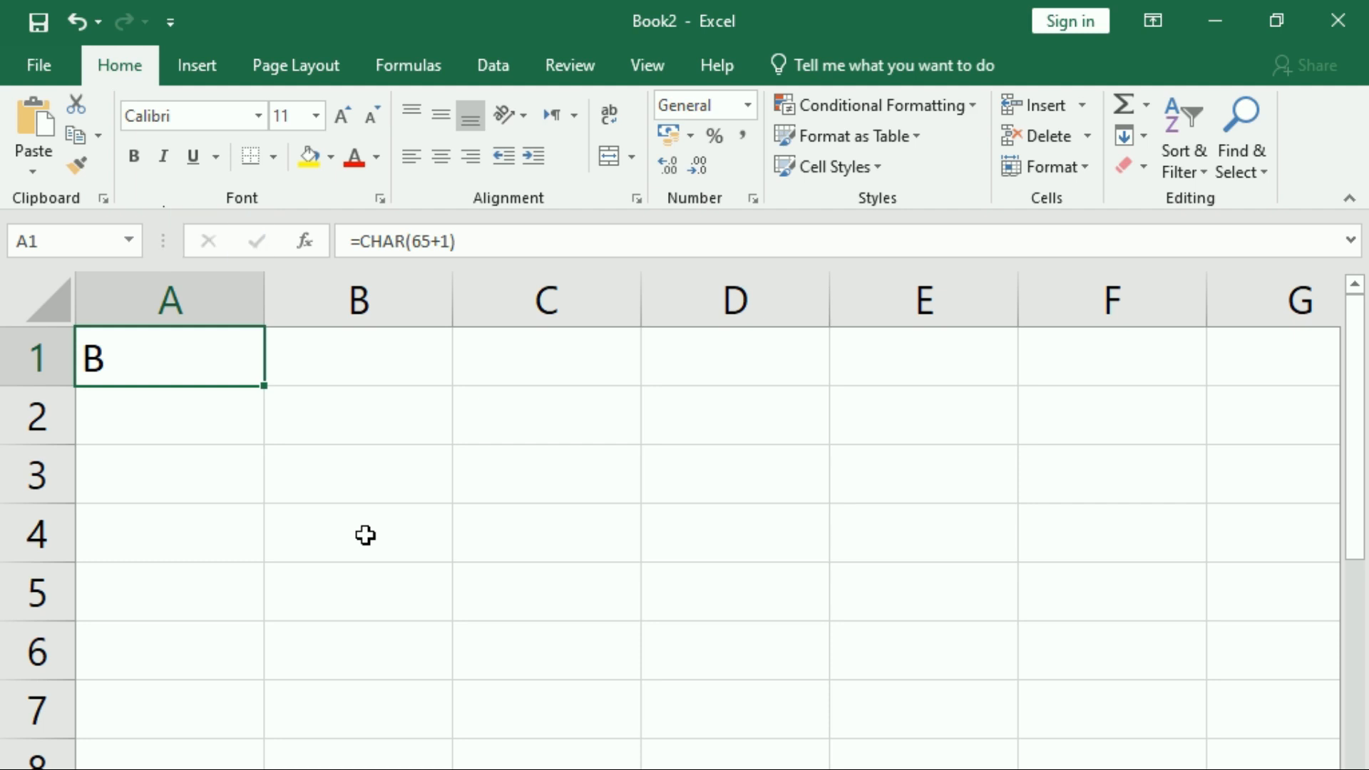
Change the base number in cell A1's formula so it reads =CHAR(64+1).
key(F2)
key(Left)
key(Left)
key(Left)
key(Left)
key(Delete)
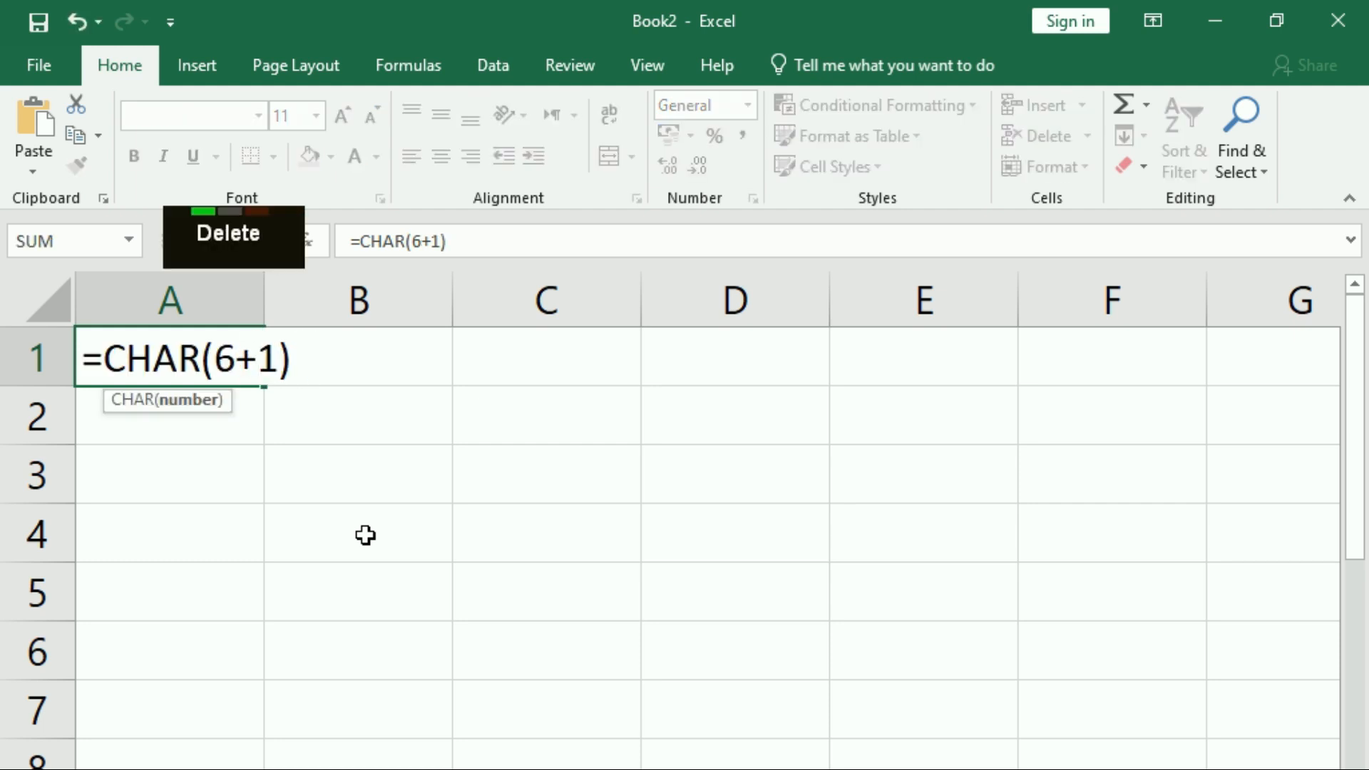
text(4)
key(Return)
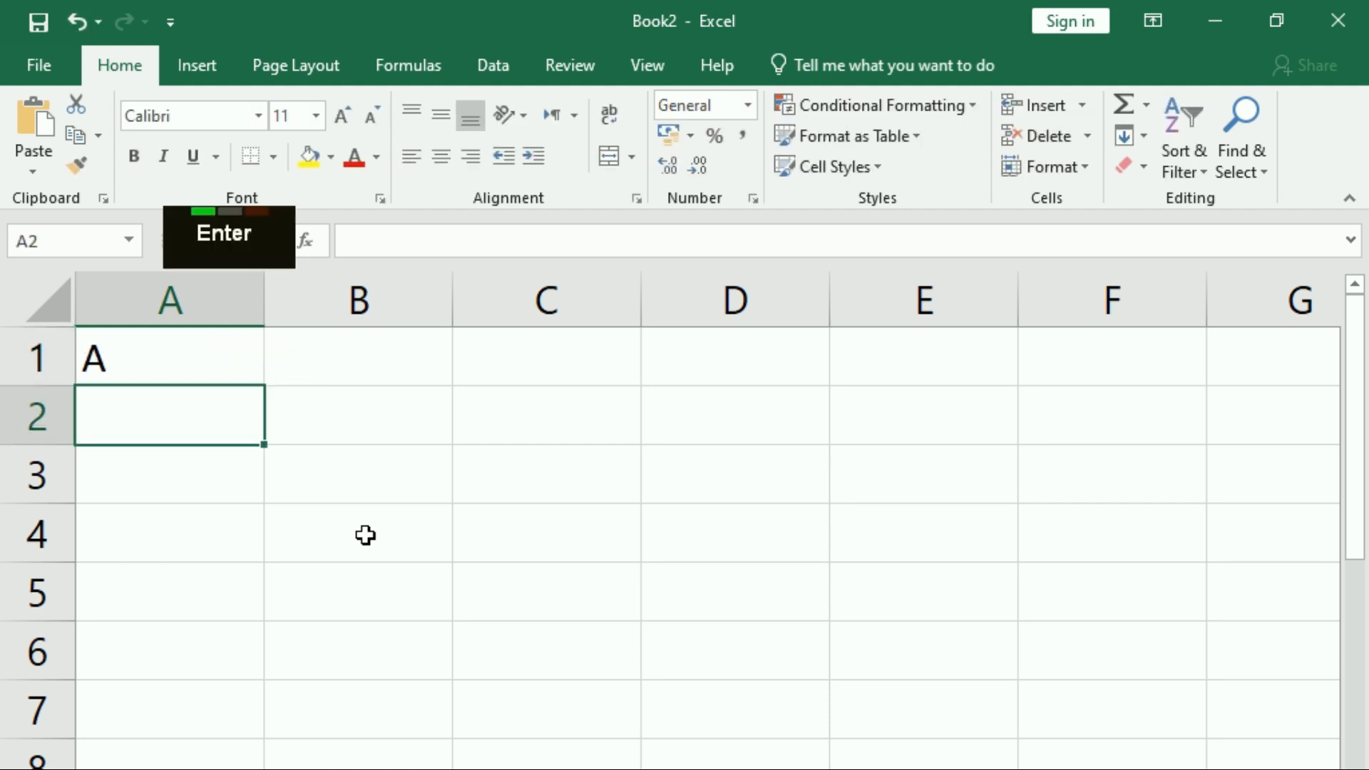
Fill the CHAR(64+1) formula from cell A1 down to A5 and check the copied formulas.
click(220, 365)
drag(262, 388, 265, 627)
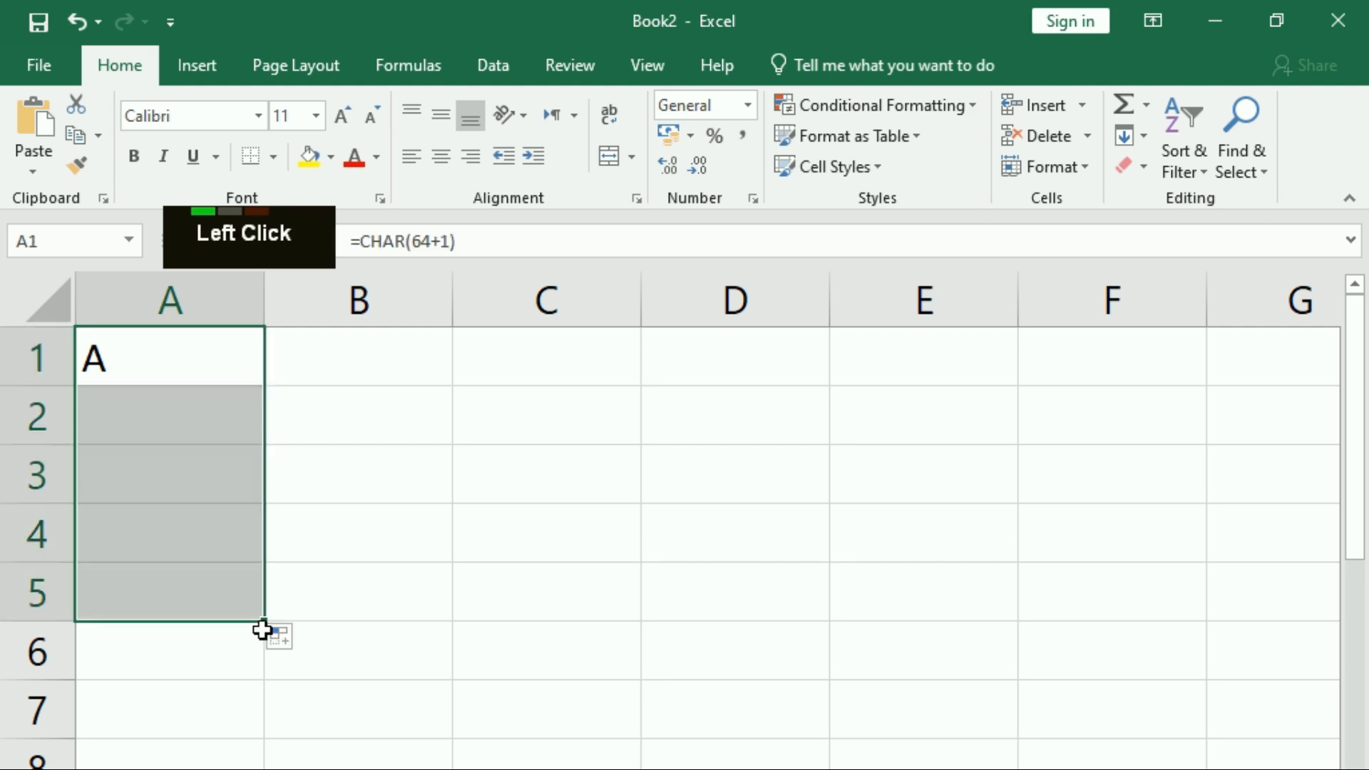
click(127, 425)
click(144, 549)
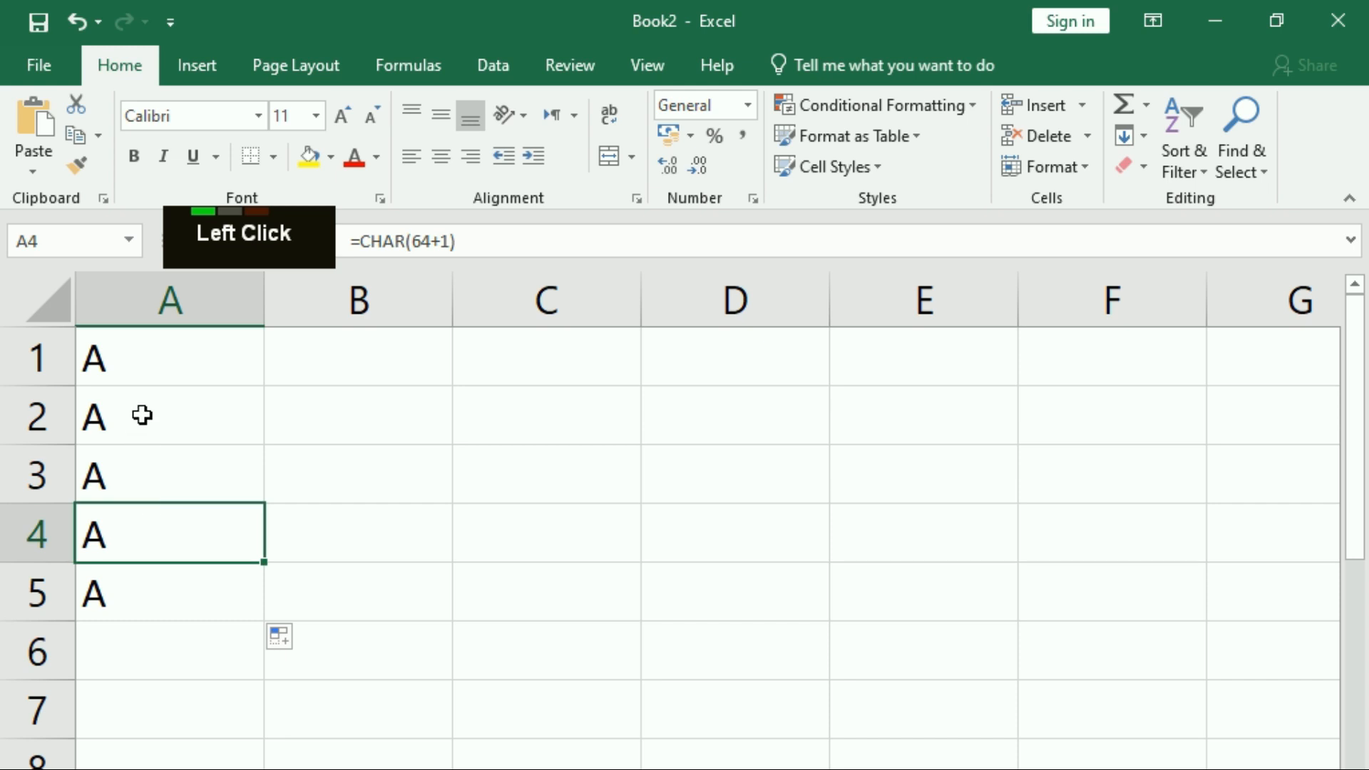
Clear the copied formulas from cells A2 to A5.
click(122, 354)
drag(122, 419, 119, 603)
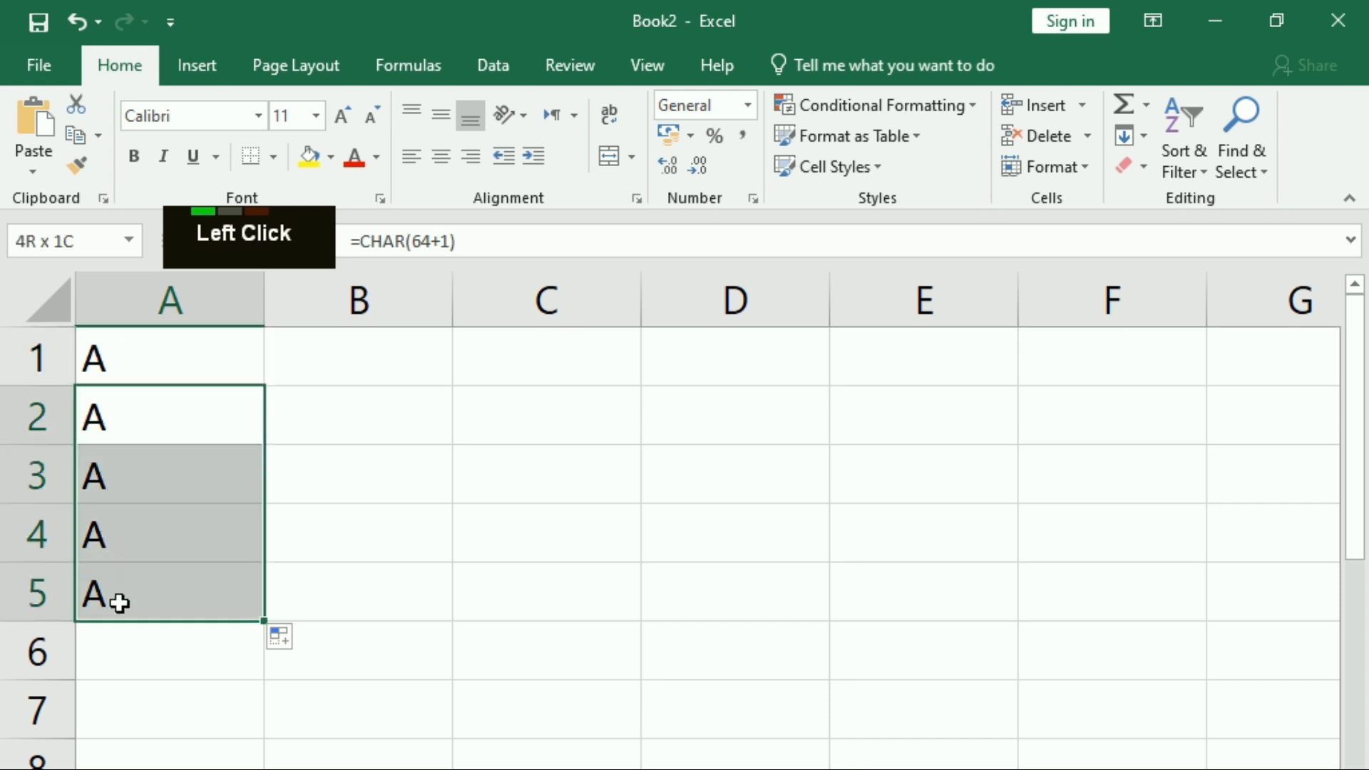
key(Delete)
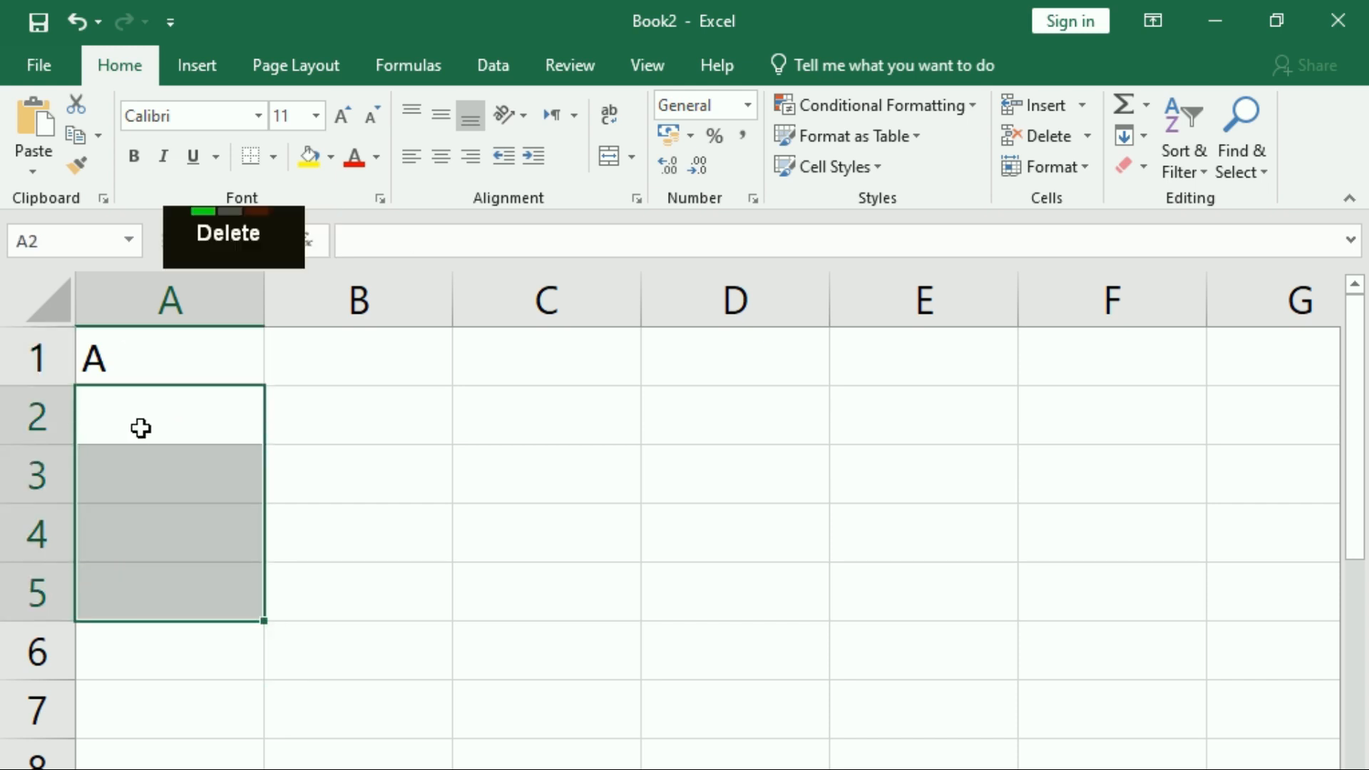
Replace the fixed 1 in cell A1's formula with the ROW function, giving =CHAR(64+ROW()), and accept the closing-bracket correction.
click(132, 364)
click(131, 436)
click(130, 339)
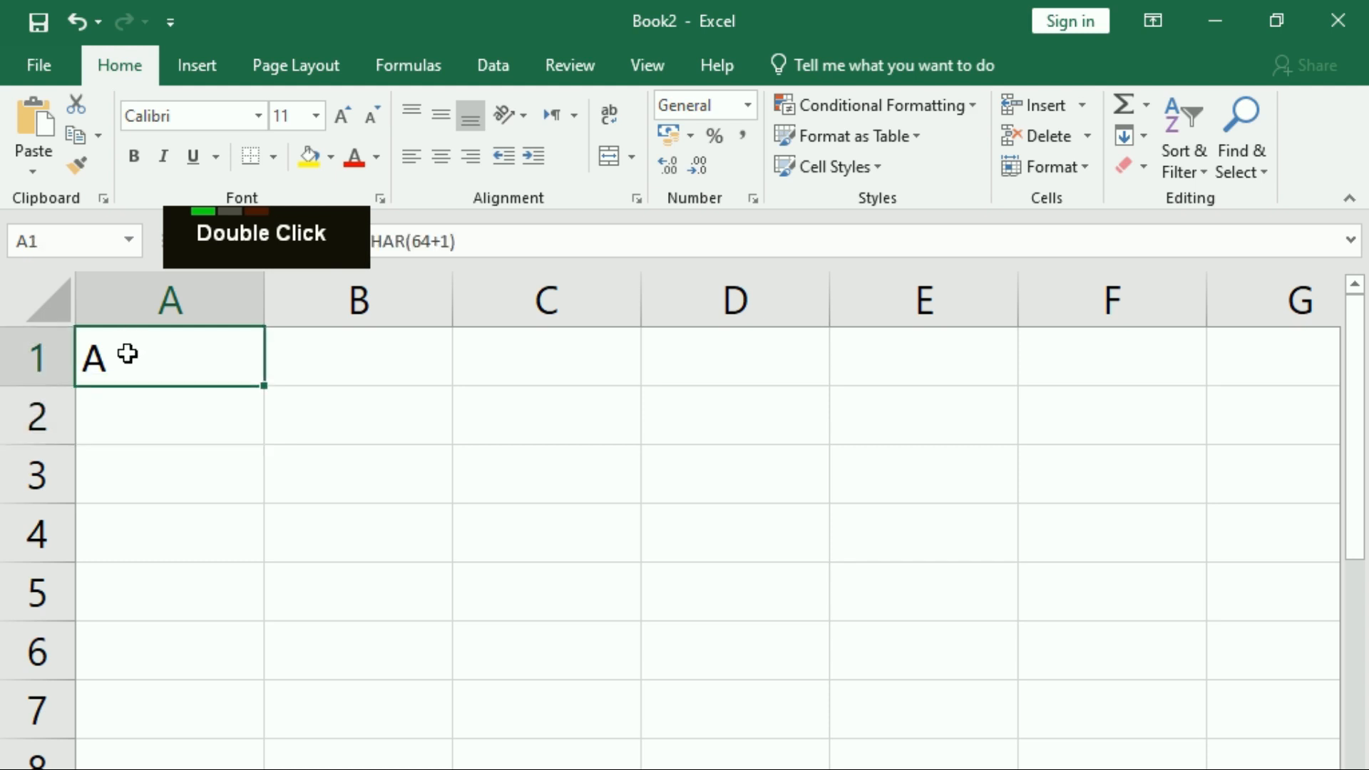
key(F2)
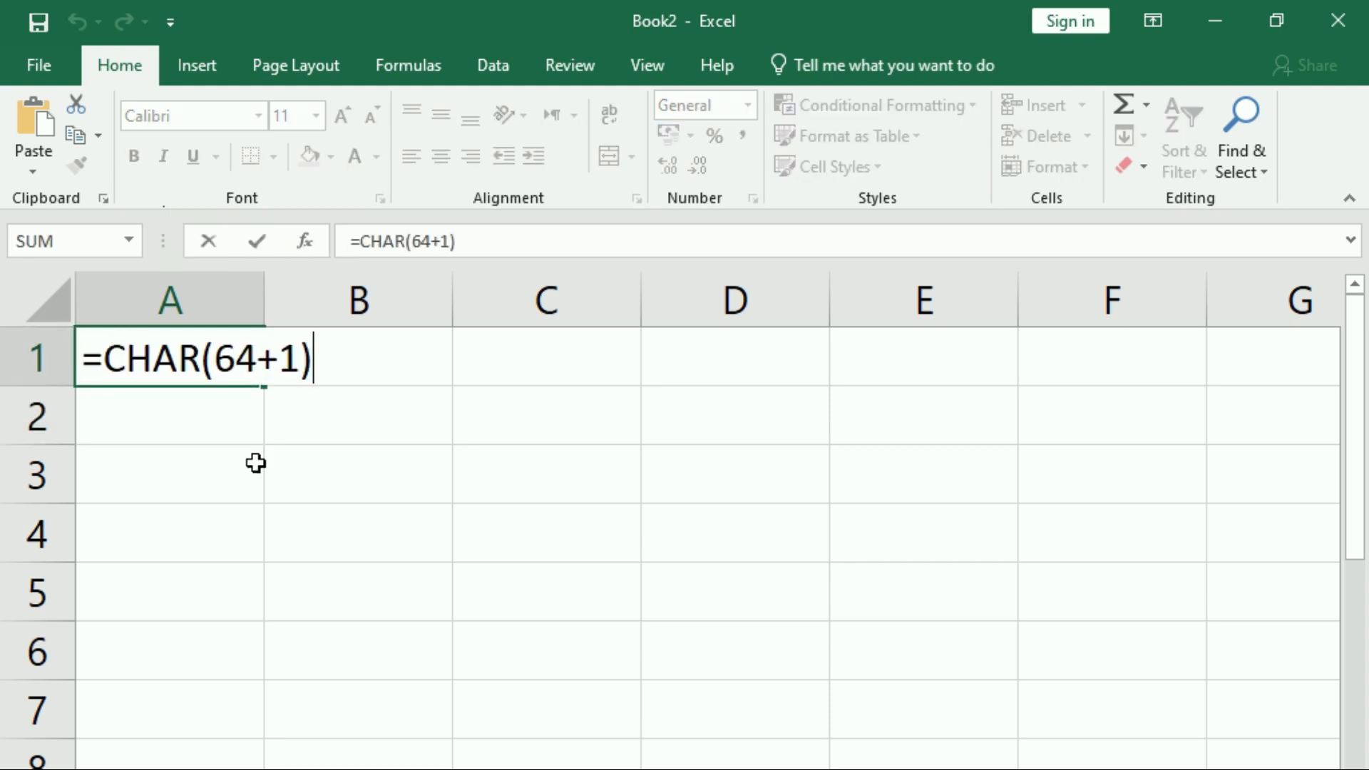
key(BackSpace)
key(BackSpace)
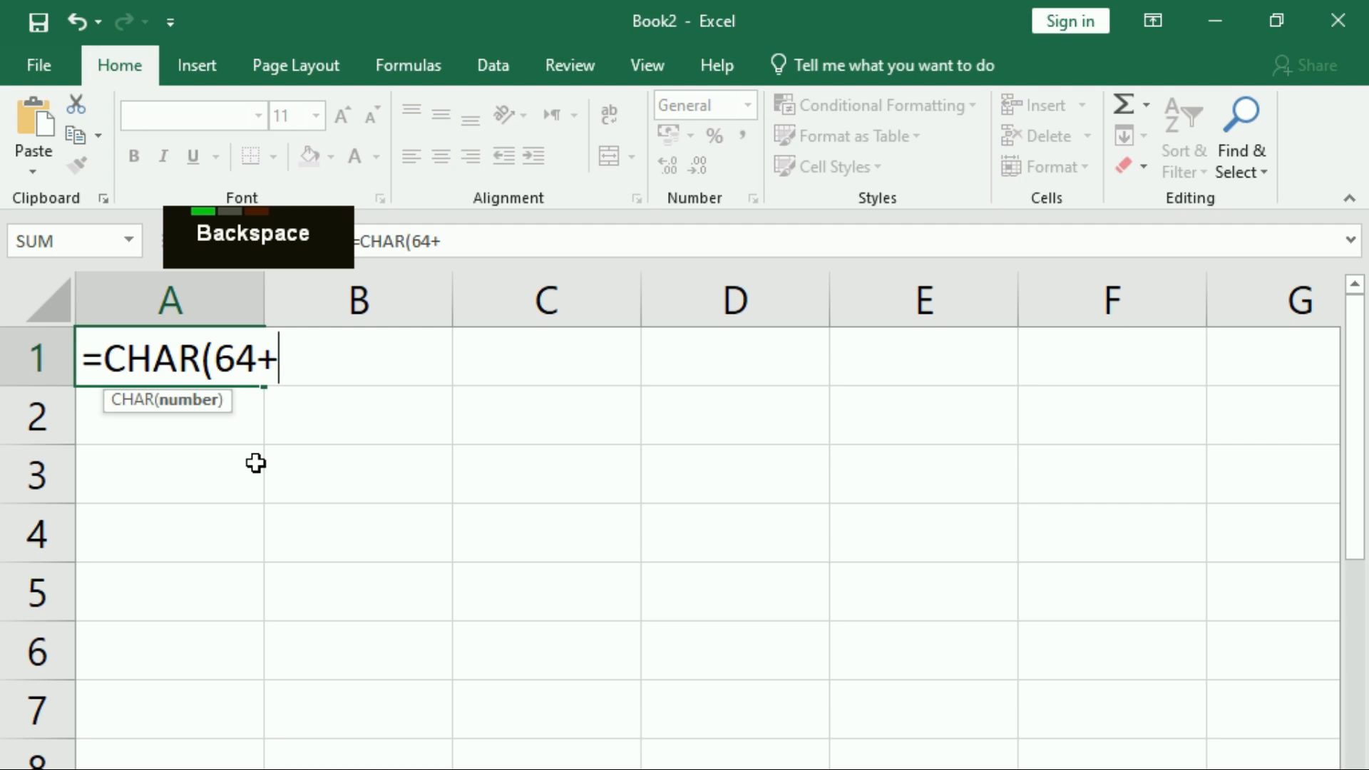
text(row)
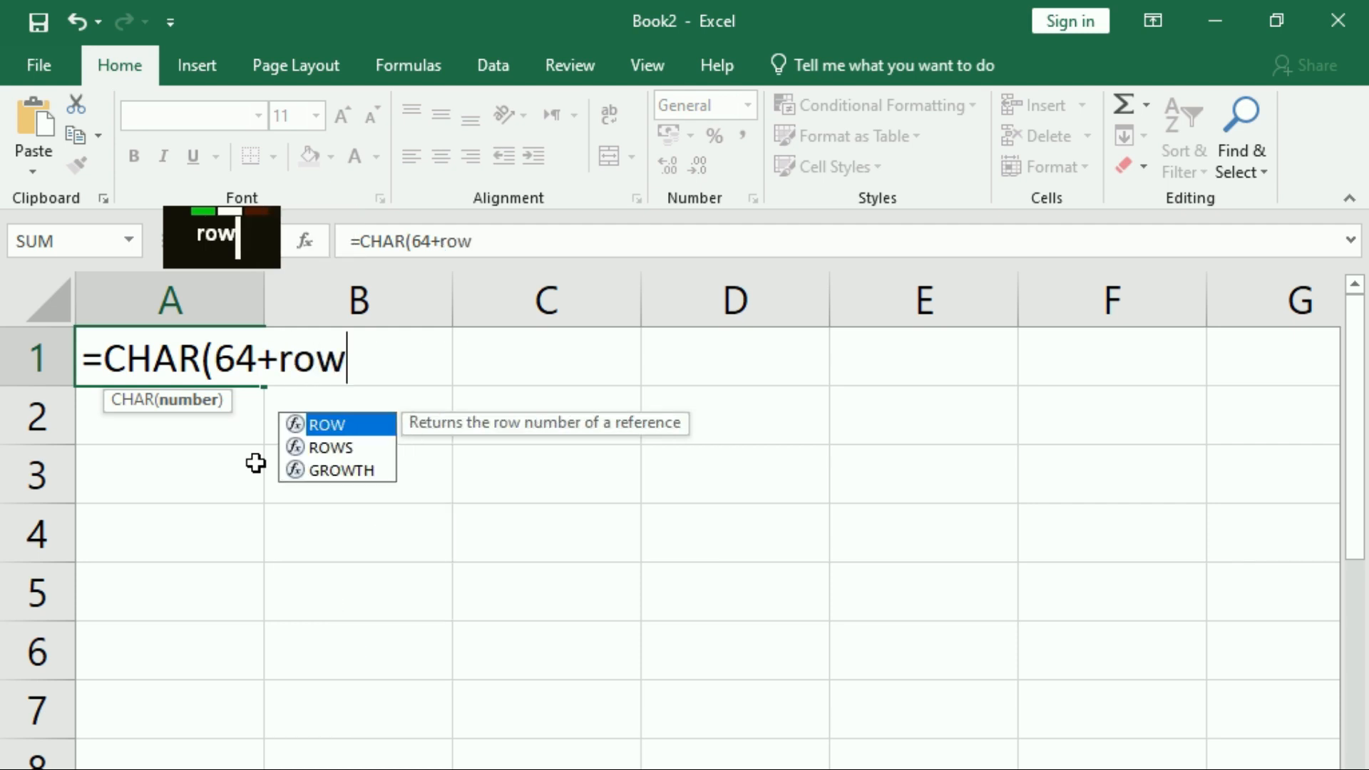
text(())
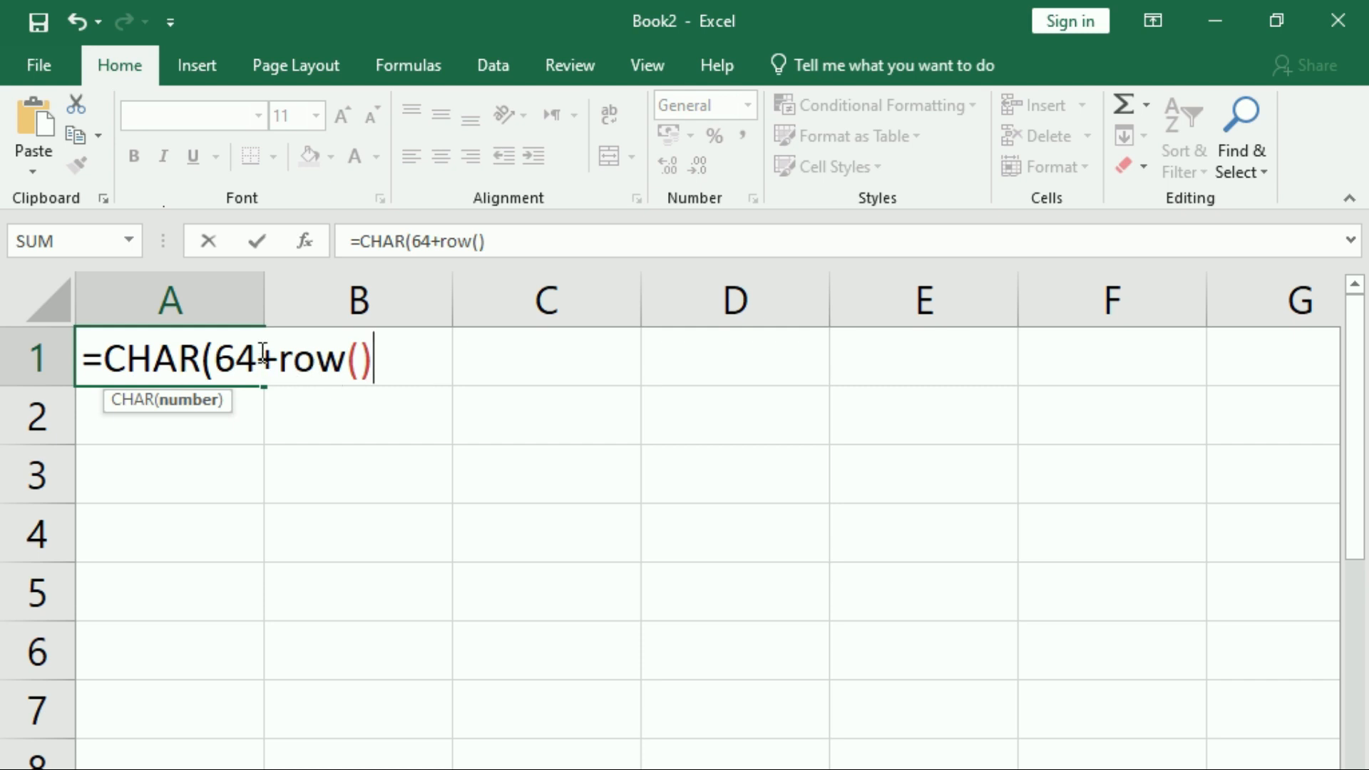
key(Return)
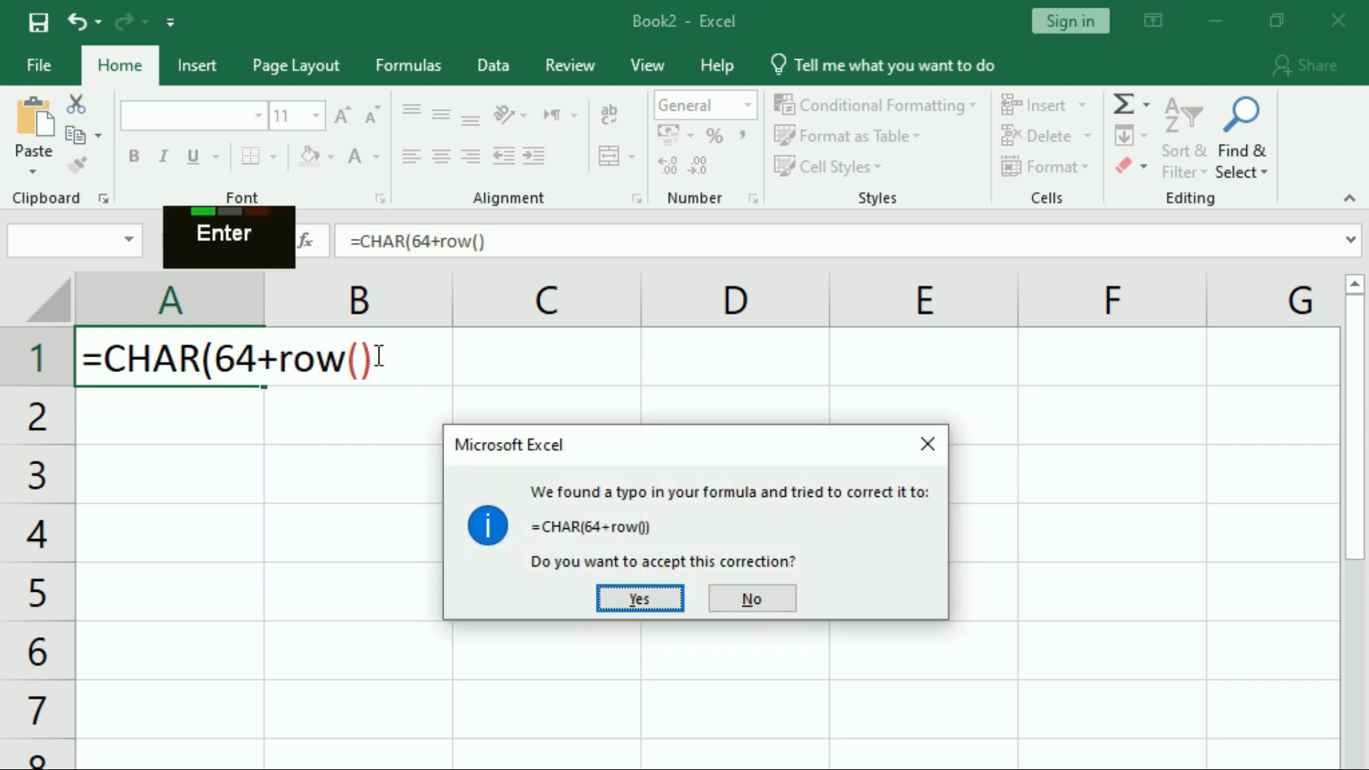
key(Return)
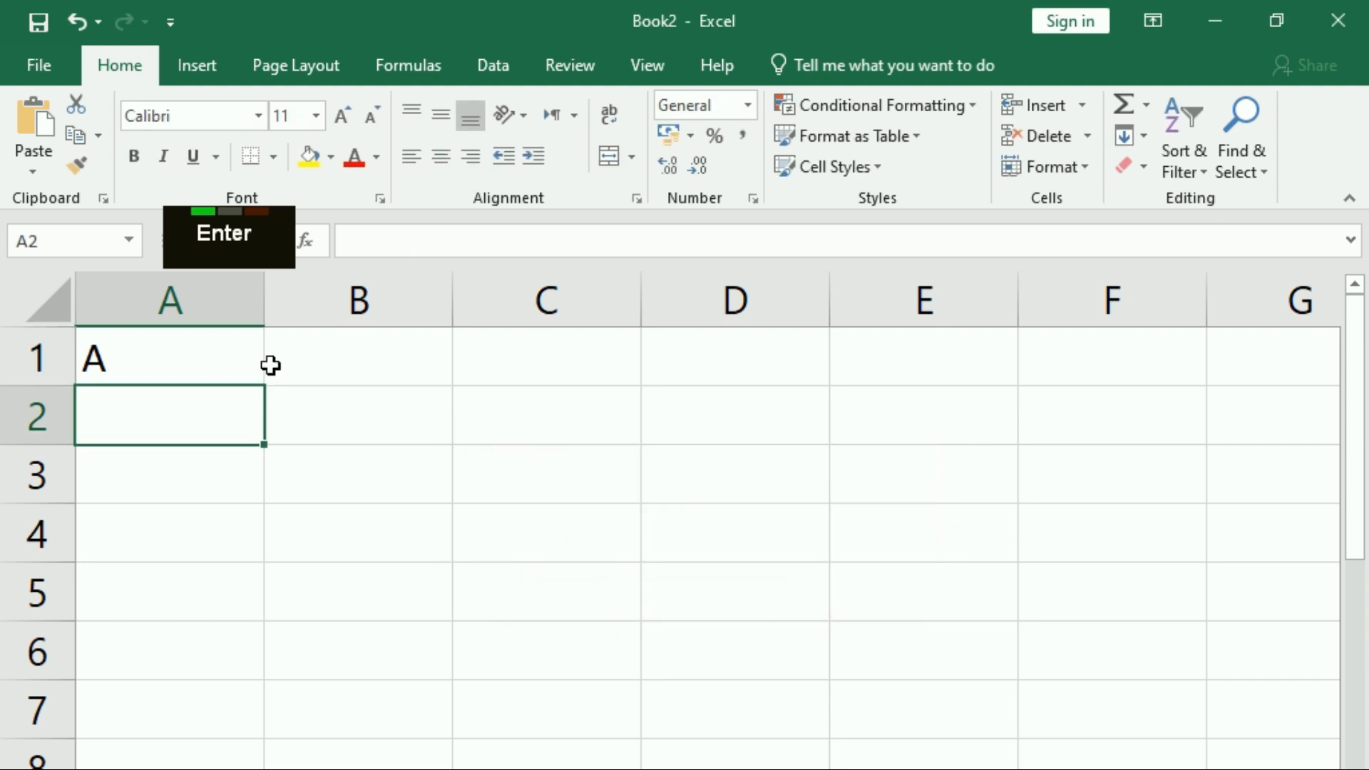
Open cell A1's formula and highlight its ROW() part to examine it, leaving the formula as it is.
click(184, 355)
key(F2)
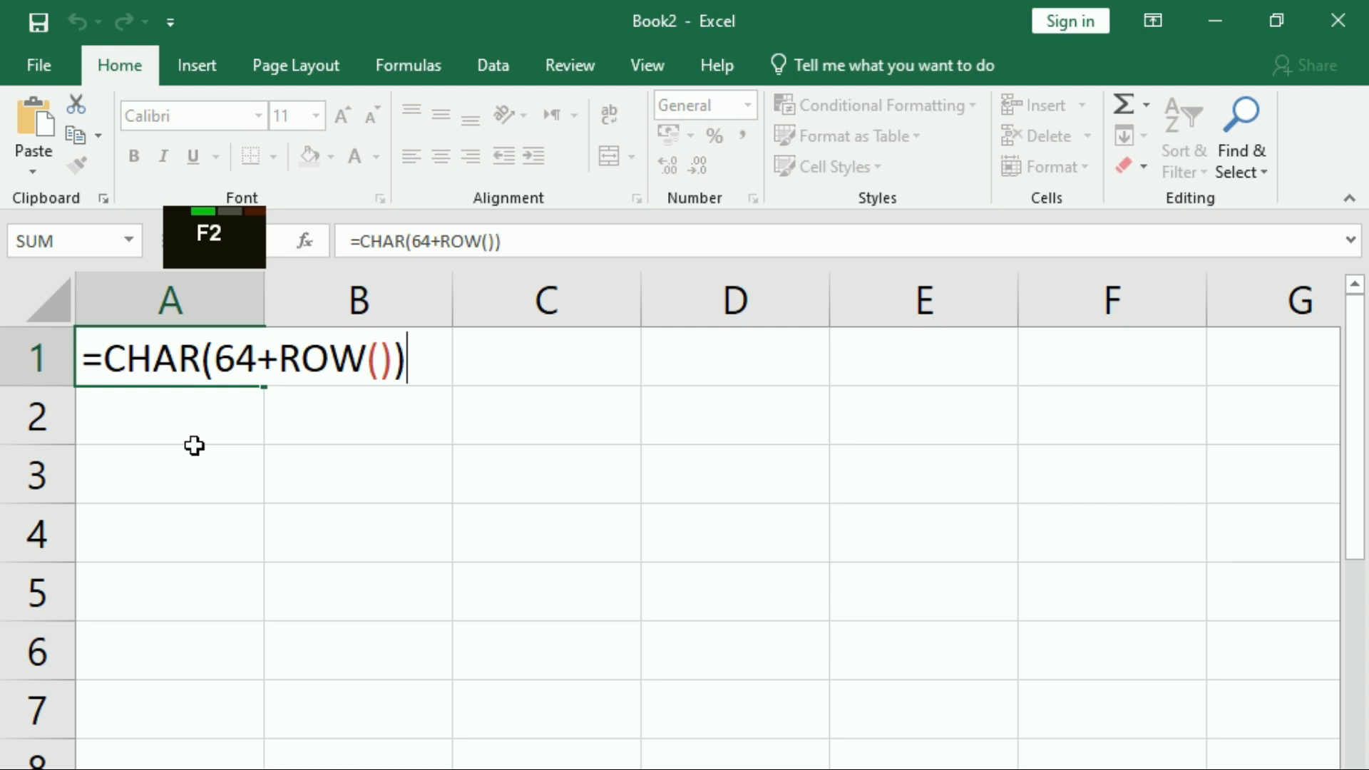
drag(213, 356, 404, 362)
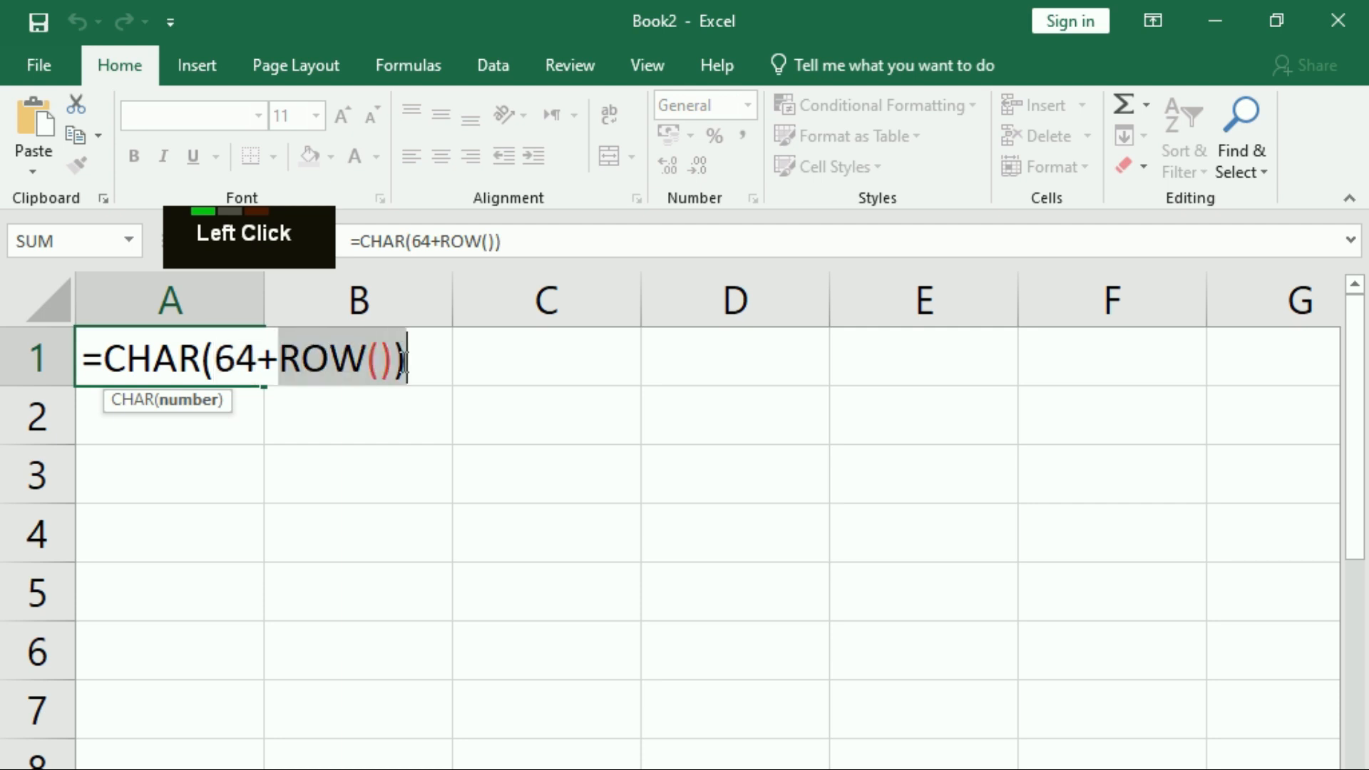
key(Return)
Enter the formula =ROW() in cell B1 to test what the ROW function returns on its own.
key(Right)
key(Up)
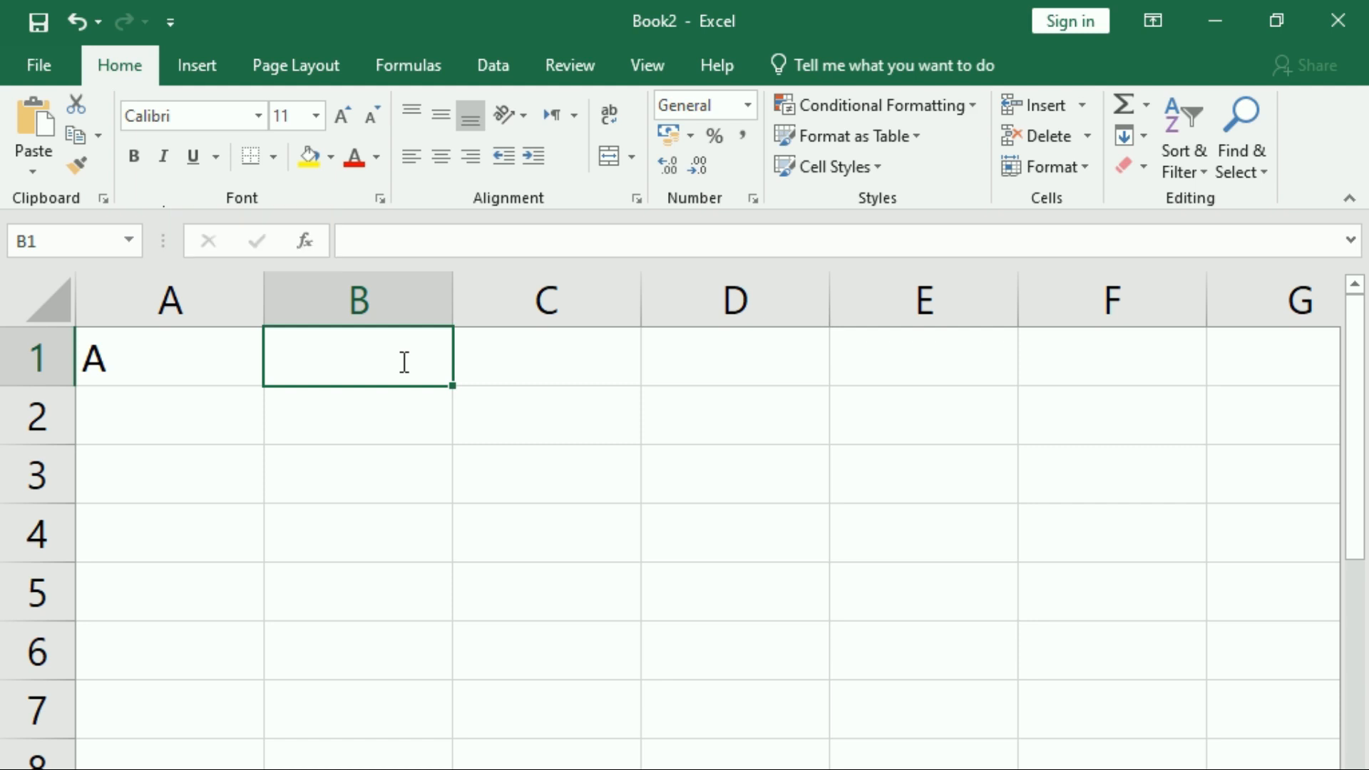
text(=row()
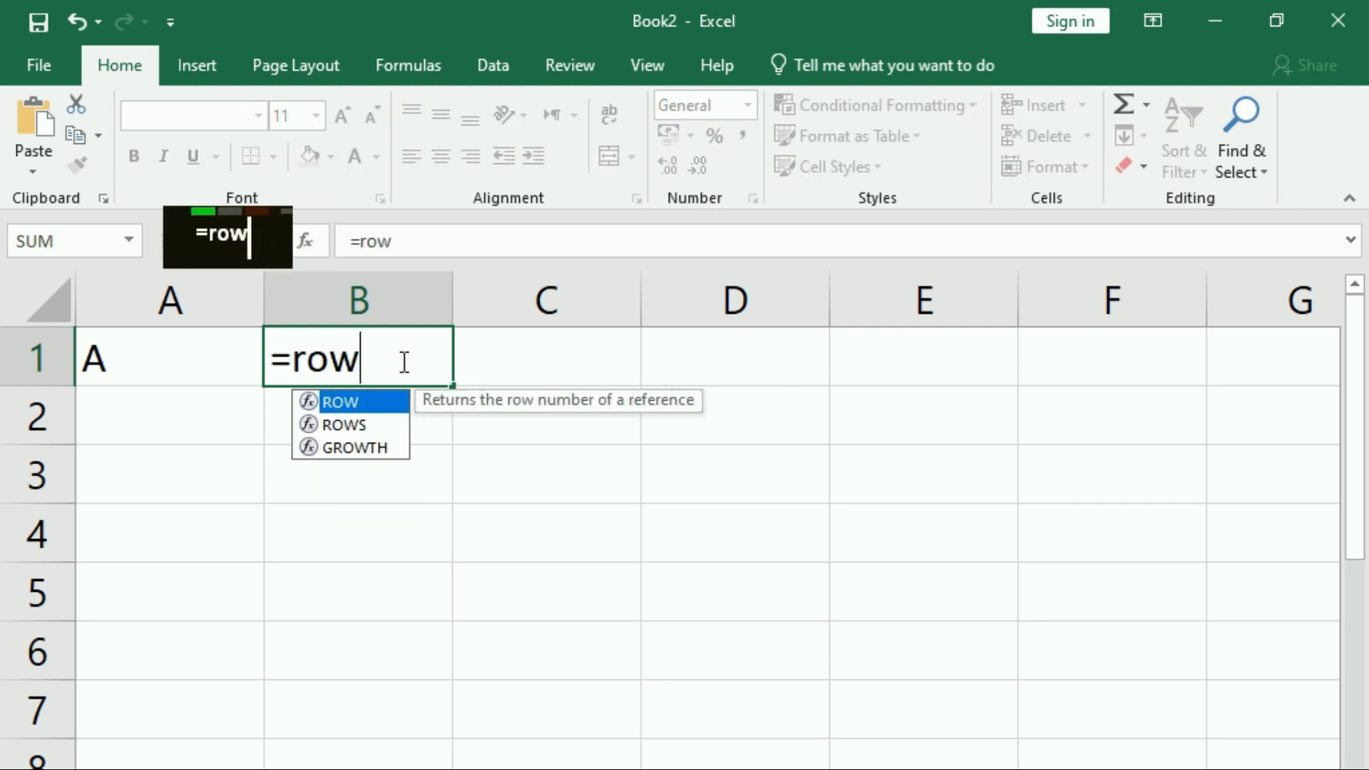
key(Return)
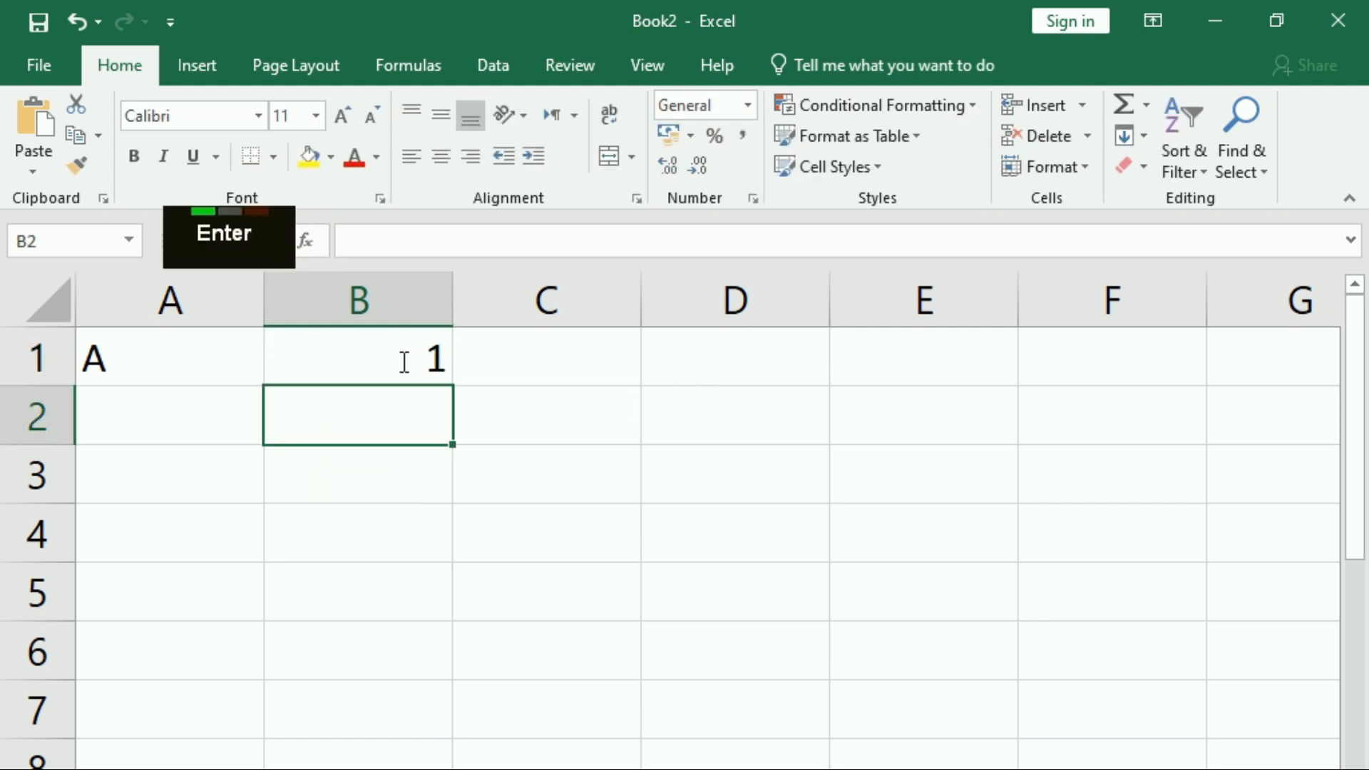
key(Up)
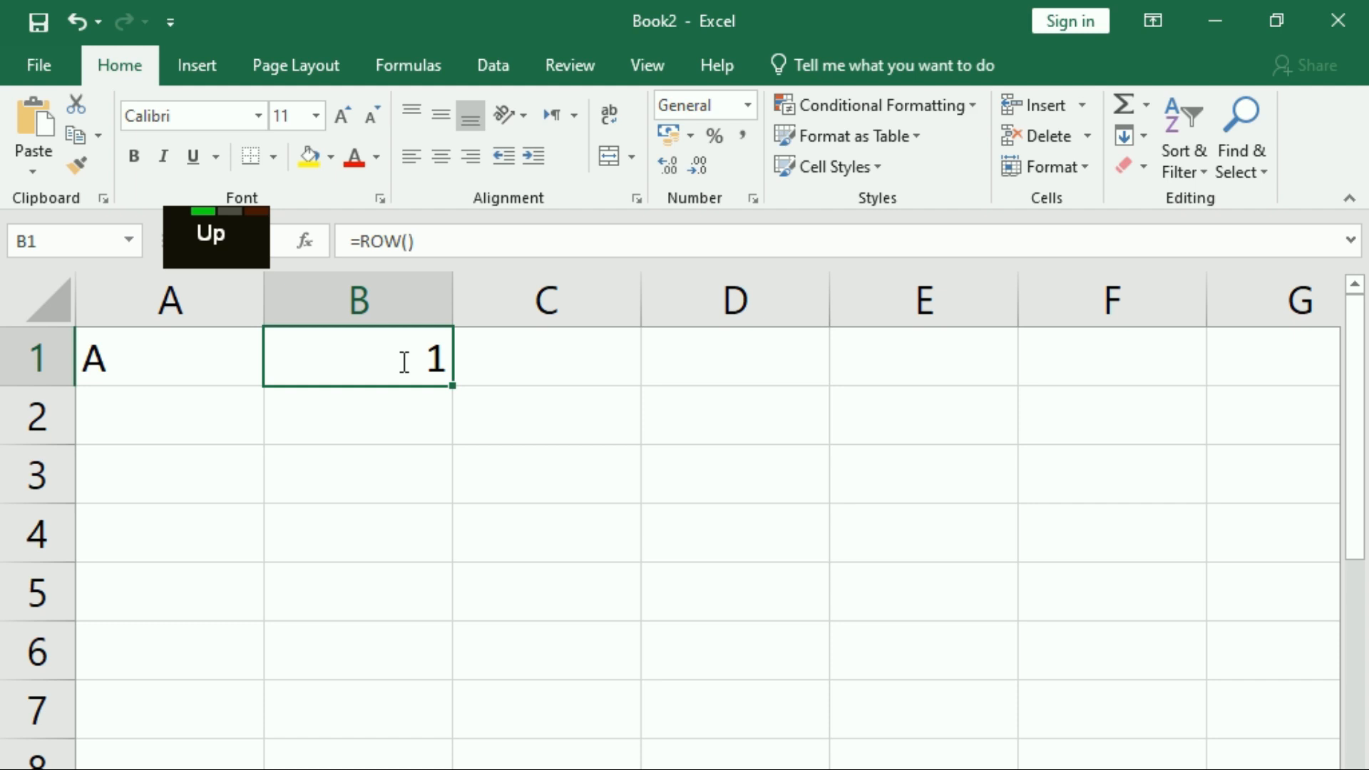
Review how 64 and ROW() combine inside cell A1's CHAR formula without changing it.
key(Left)
key(F2)
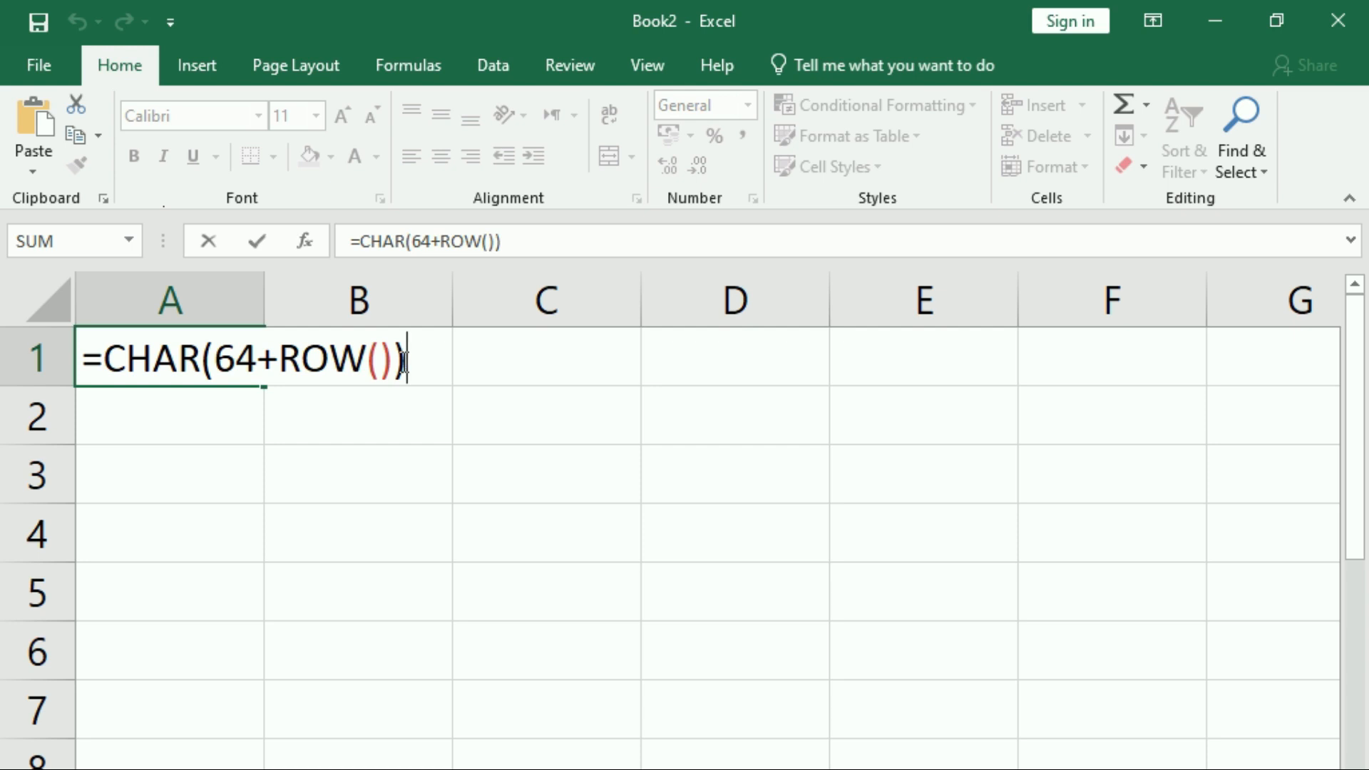
key(Left)
key(Left)
key(Left)
key(Left)
key(Left)
key(Left)
key(Left)
key(Left)
key(Left)
key(Right)
key(Right)
key(Right)
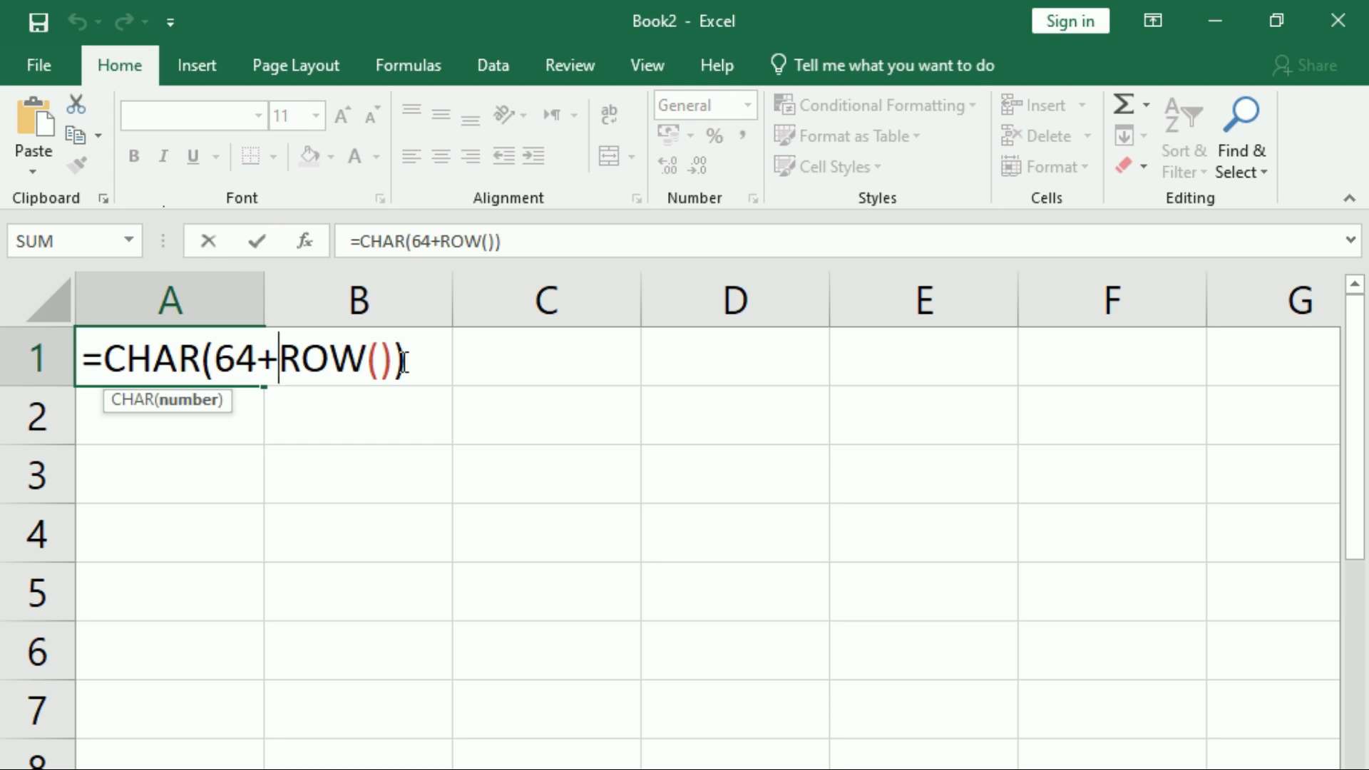
key(Return)
Fill the =CHAR(64+ROW()) formula from cell A1 down to A7.
click(162, 357)
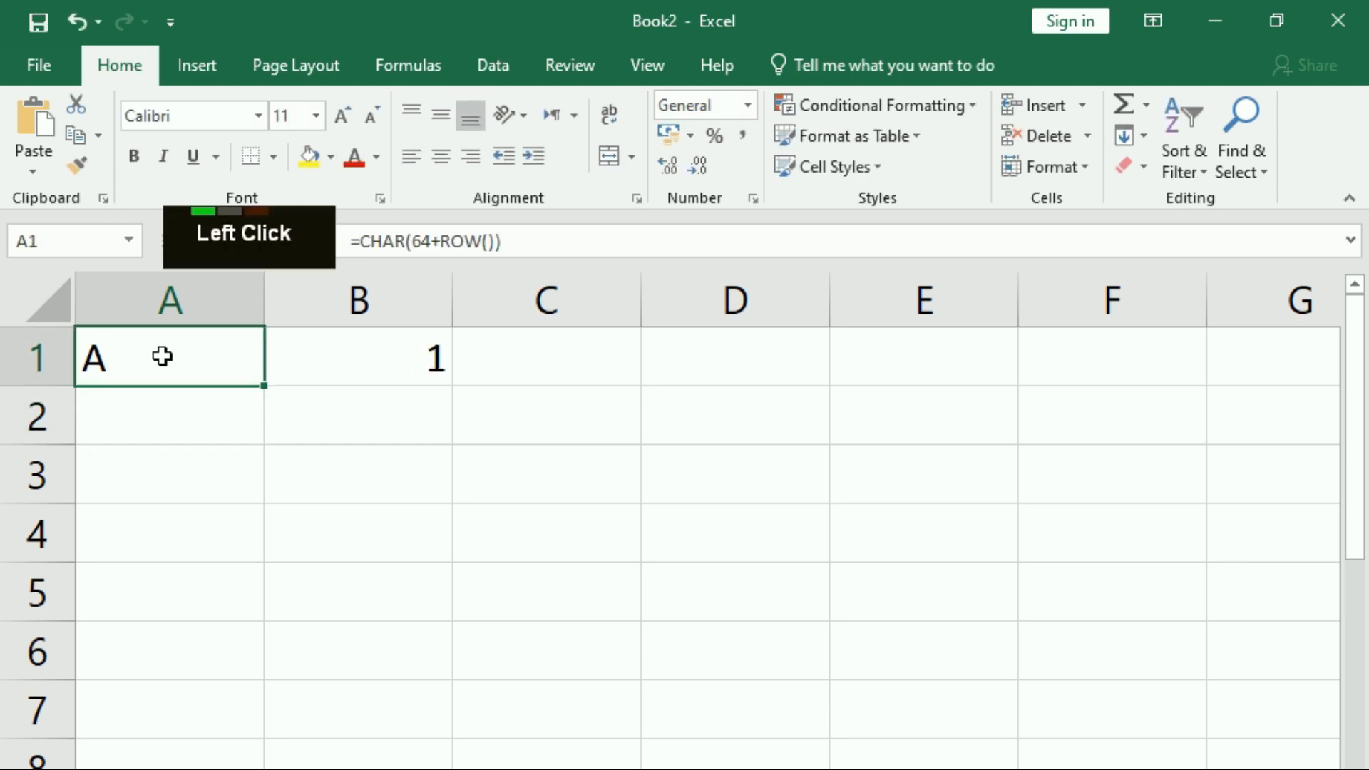
drag(263, 386, 214, 745)
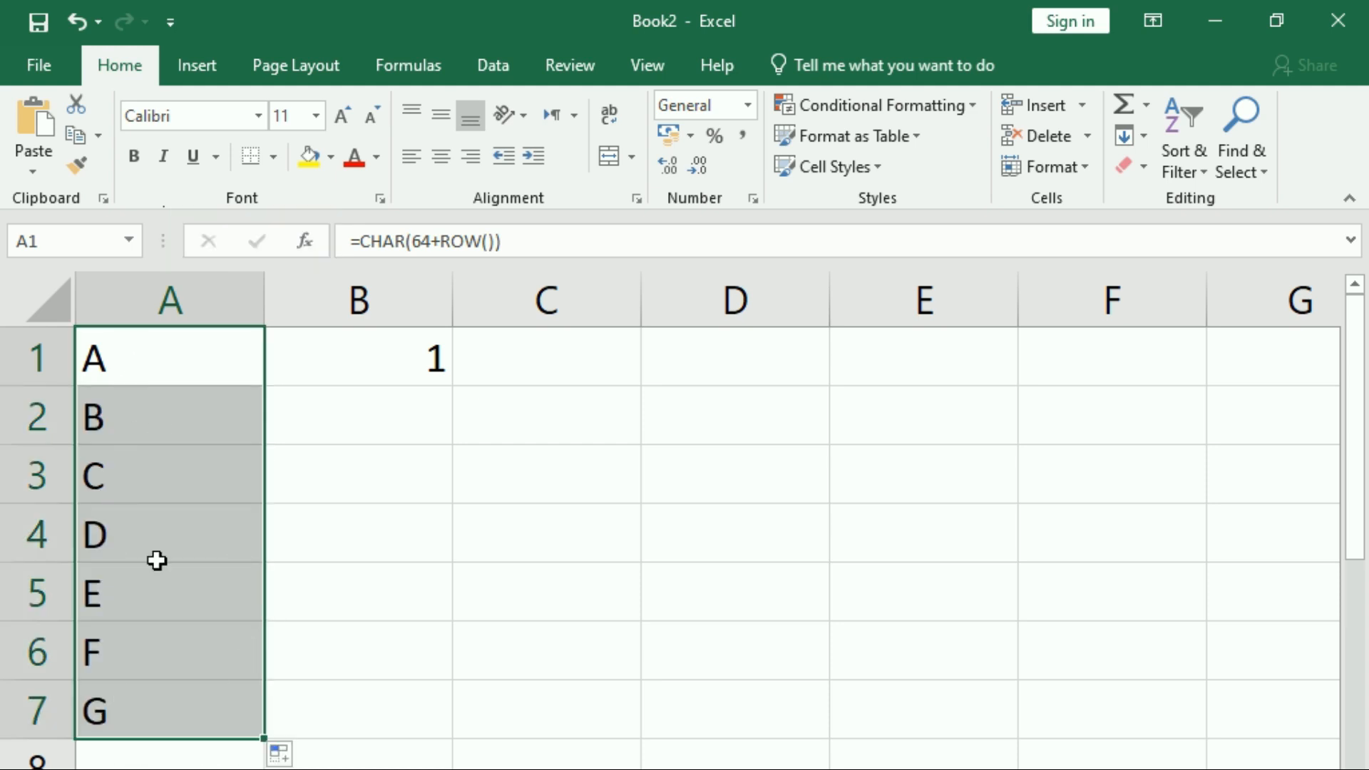
Clear the ROW test formula from cell B1.
click(358, 474)
click(312, 429)
click(318, 481)
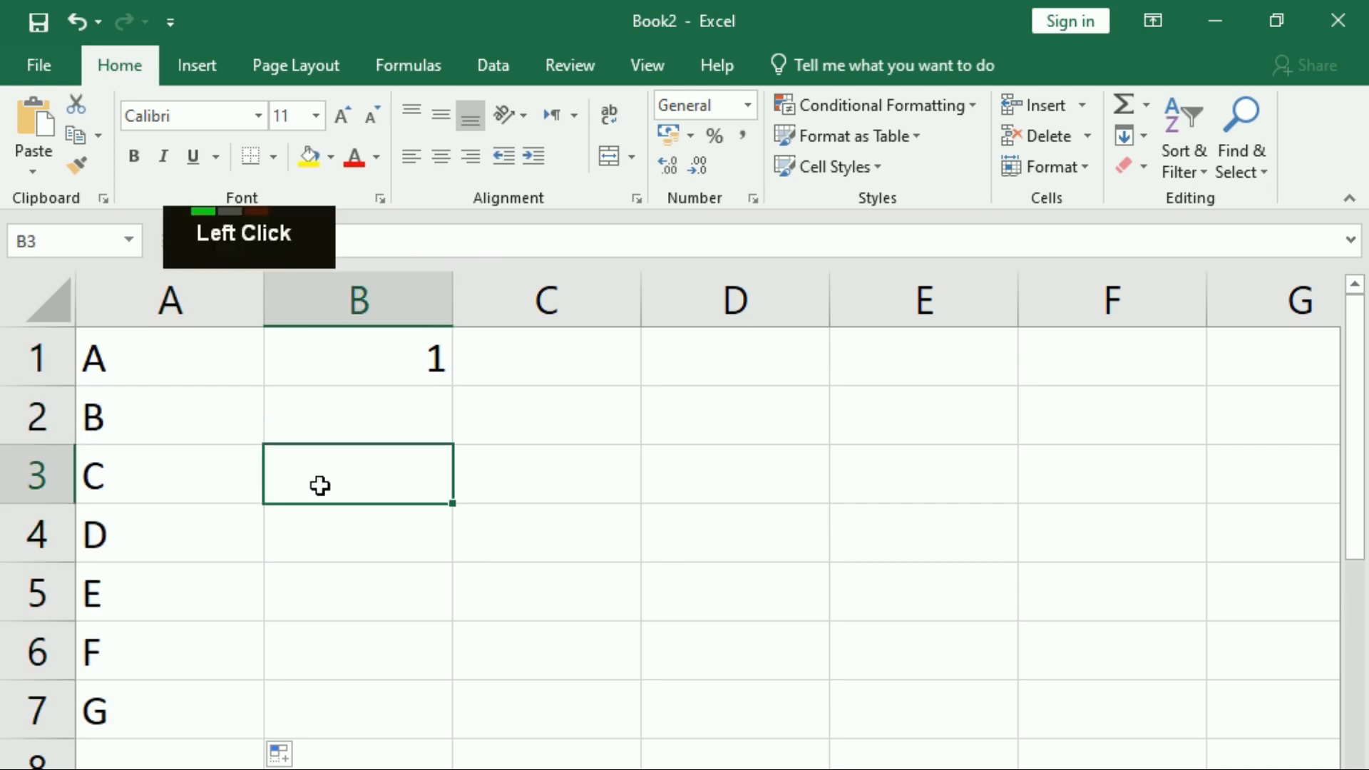
click(384, 361)
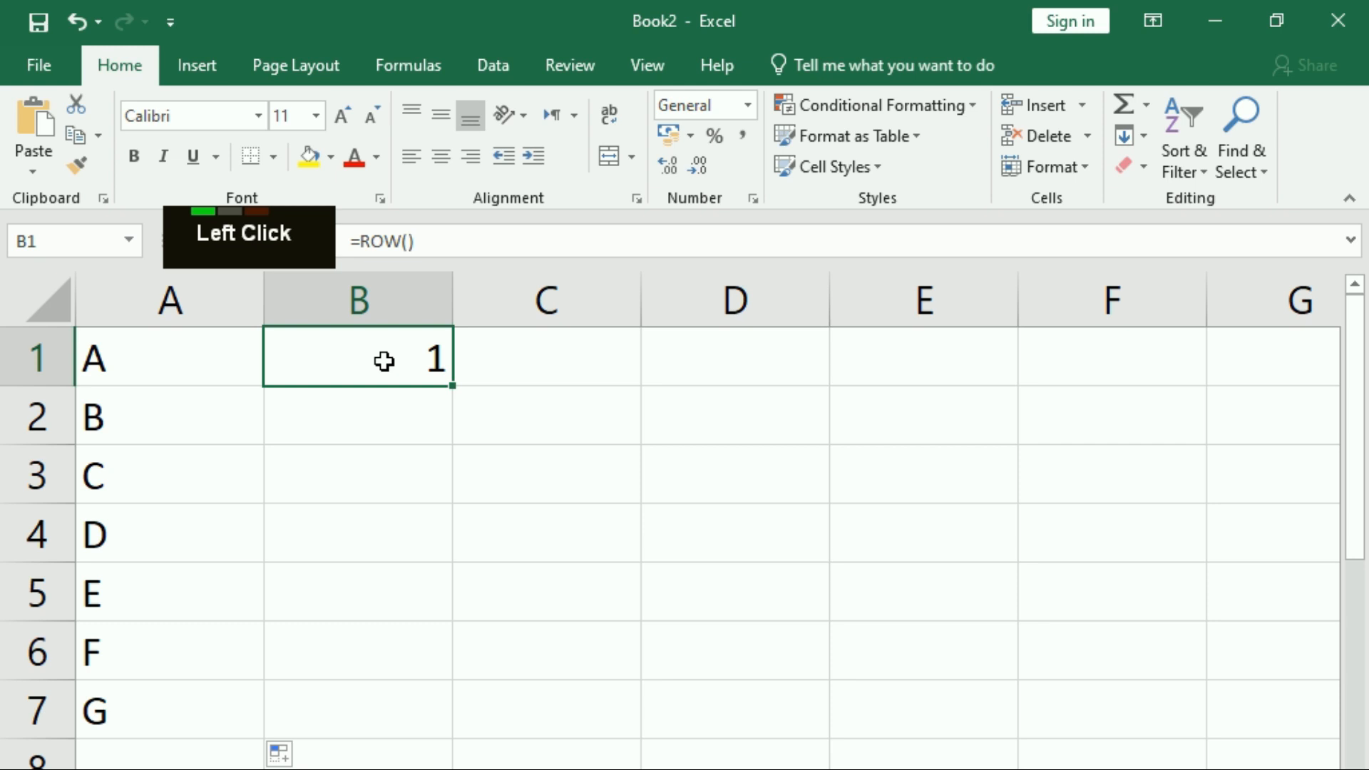
key(Delete)
Enter =CHAR(64+ROW()) in cell B4, accepting the closing-bracket correction, and reselect the cell to check its result.
key(Down)
key(Down)
key(Down)
key(Down)
key(Up)
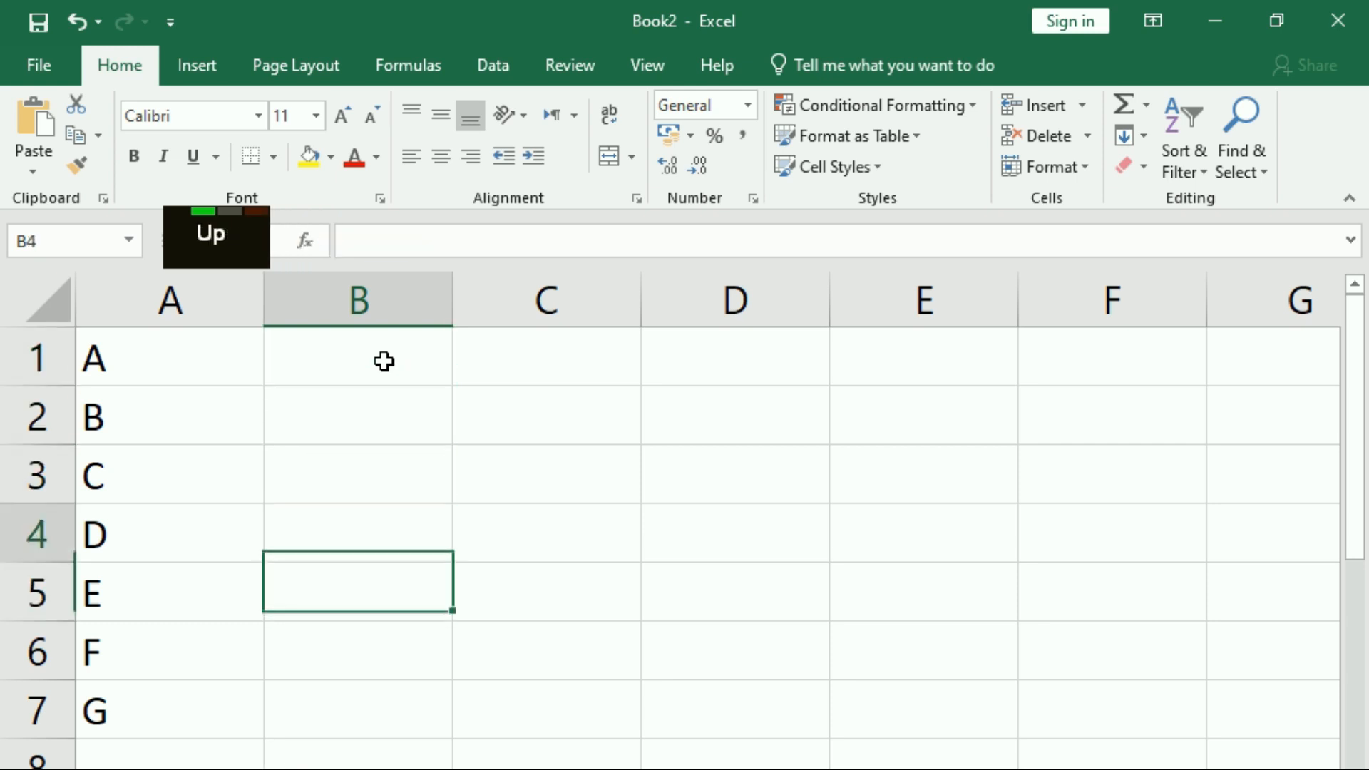
text(=)
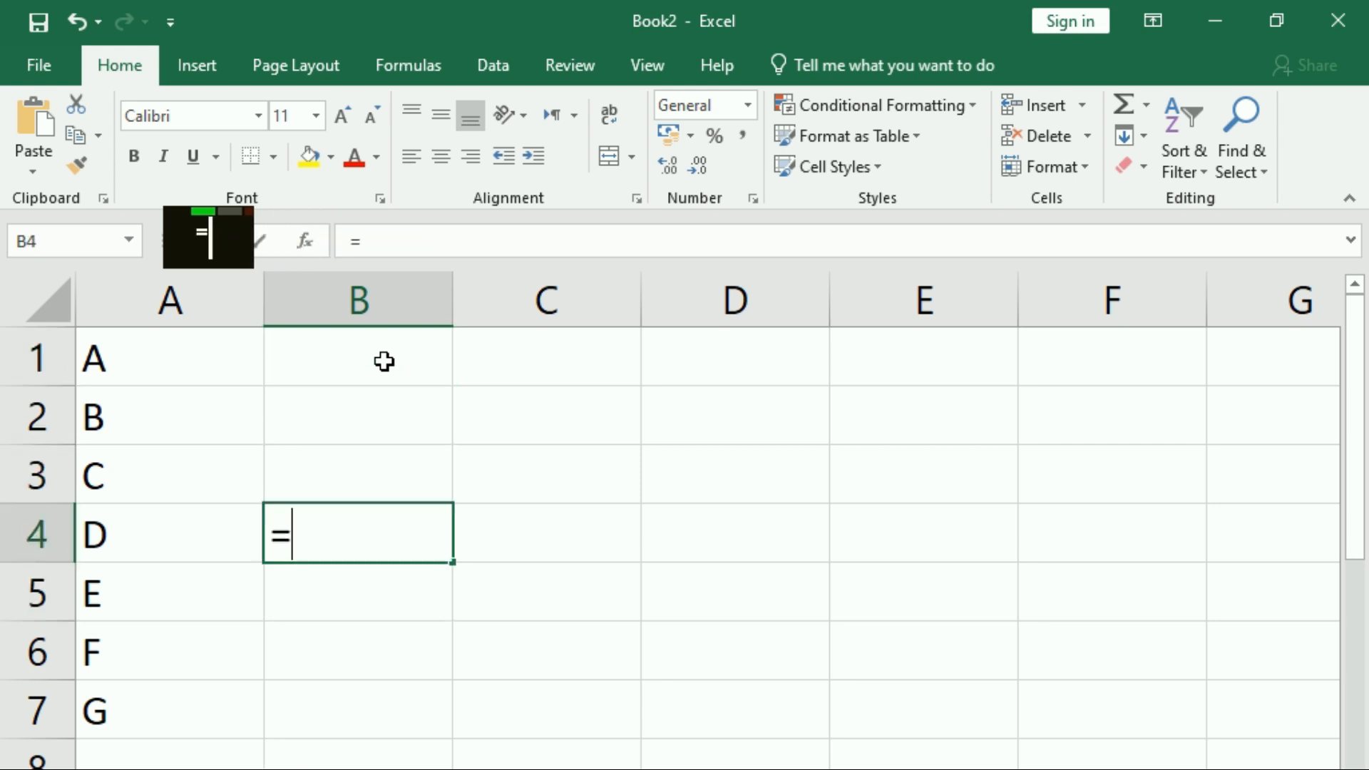
text(char()
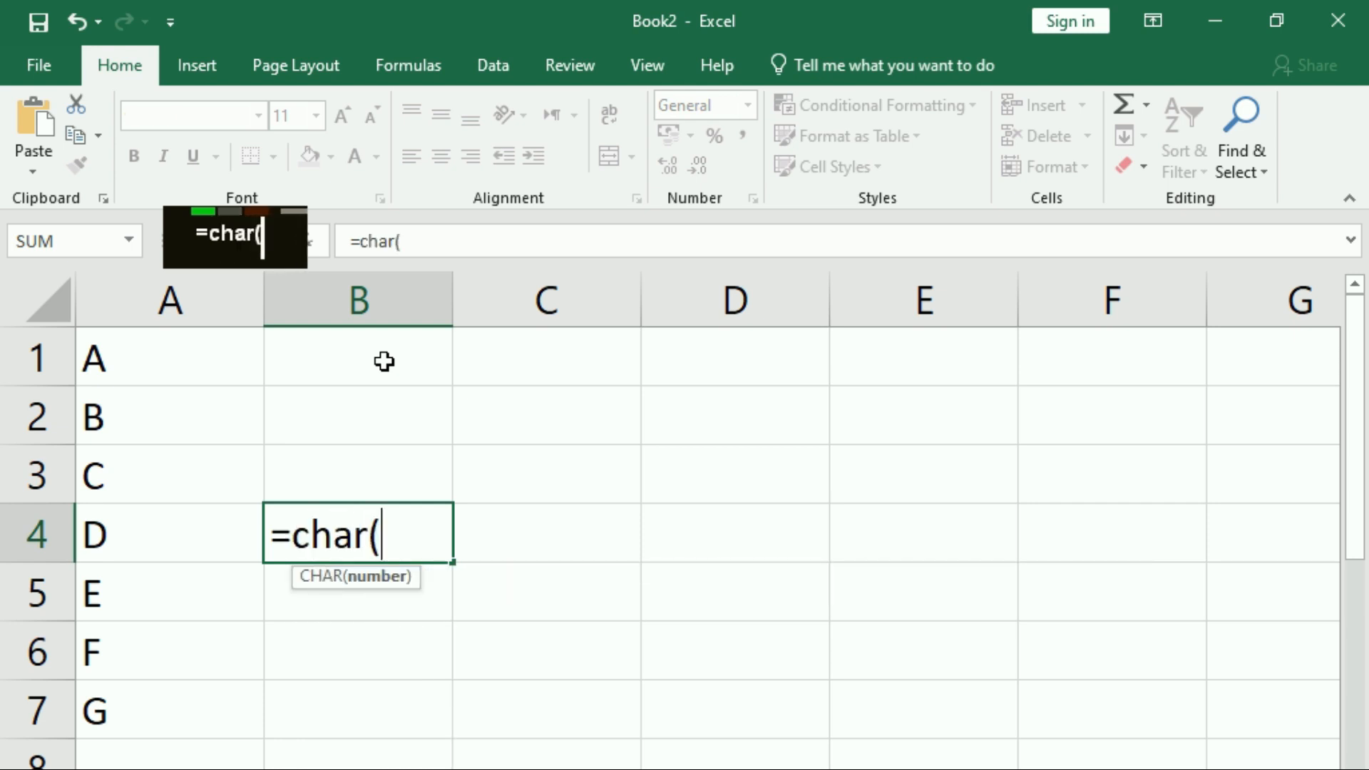
text(64+)
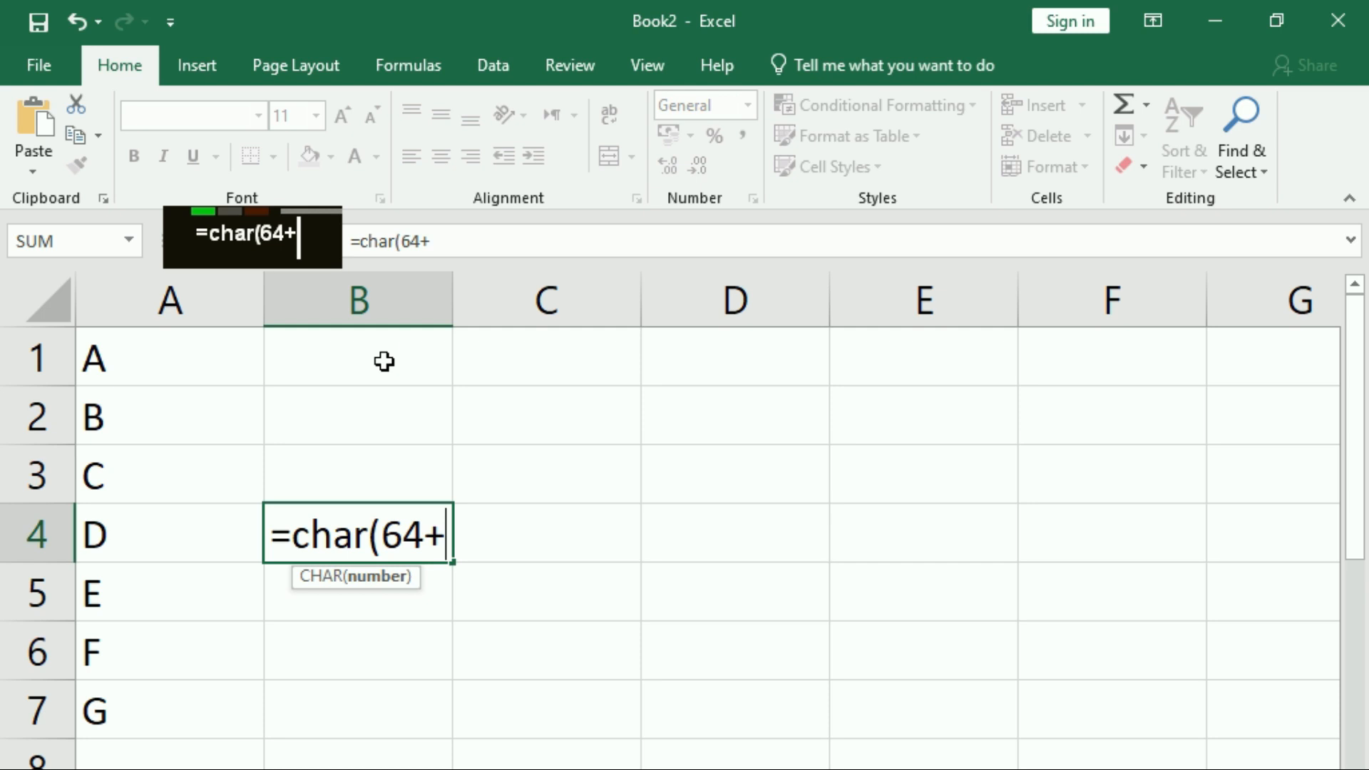
text(row)
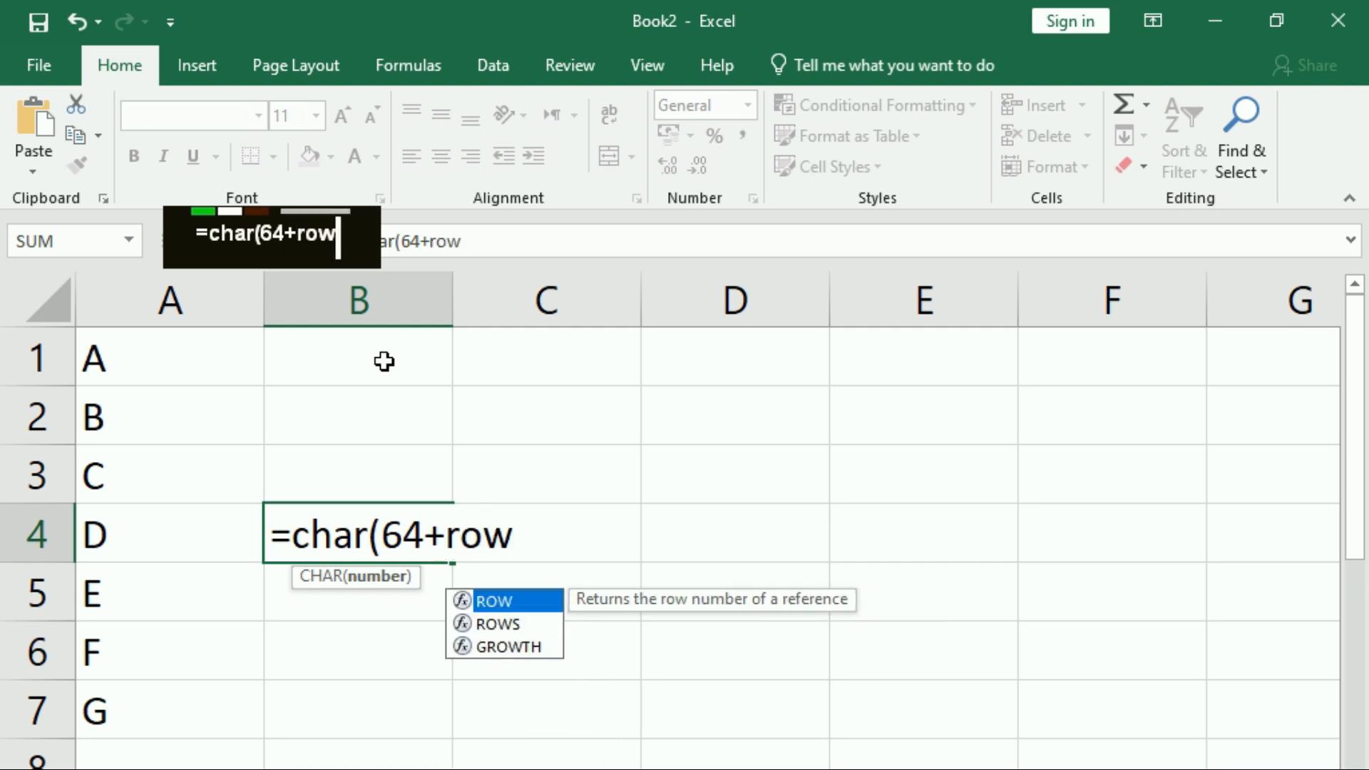
text(())
key(Return)
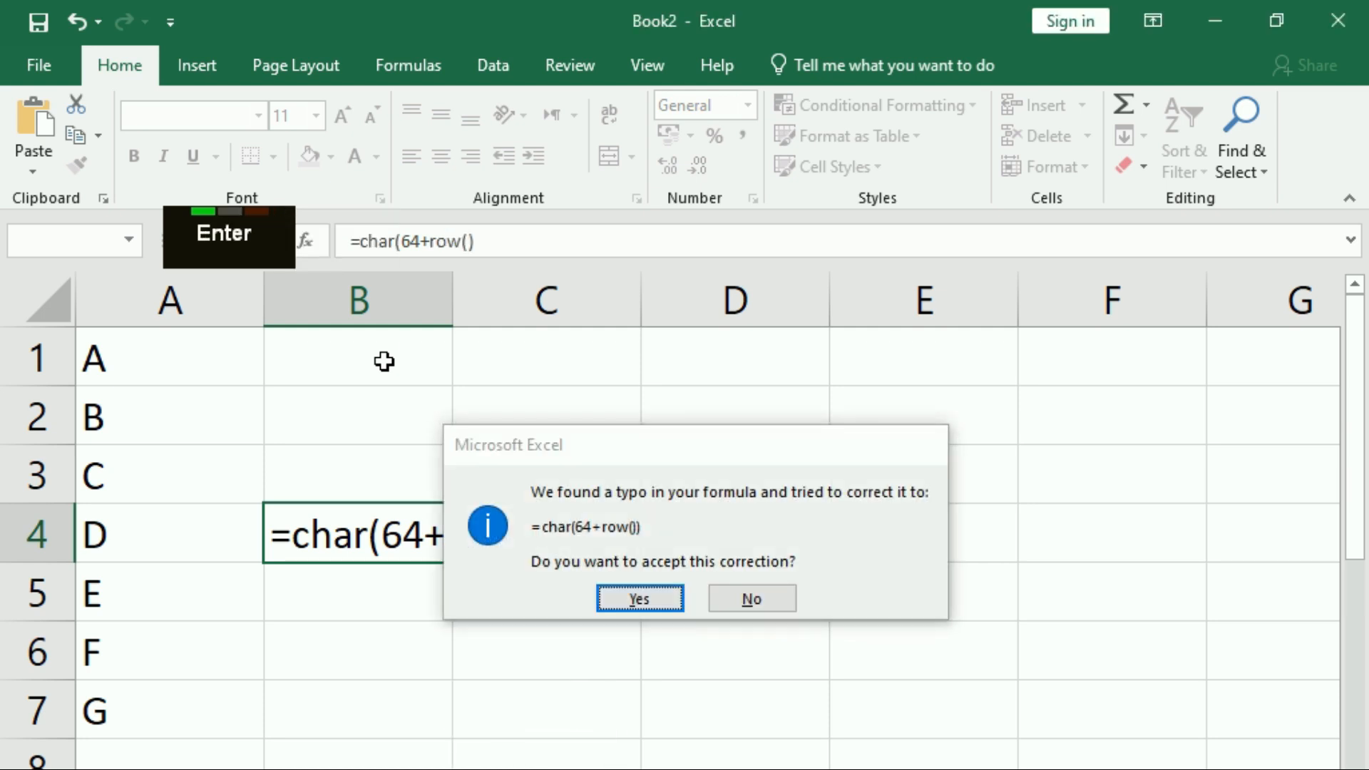
key(Return)
click(291, 534)
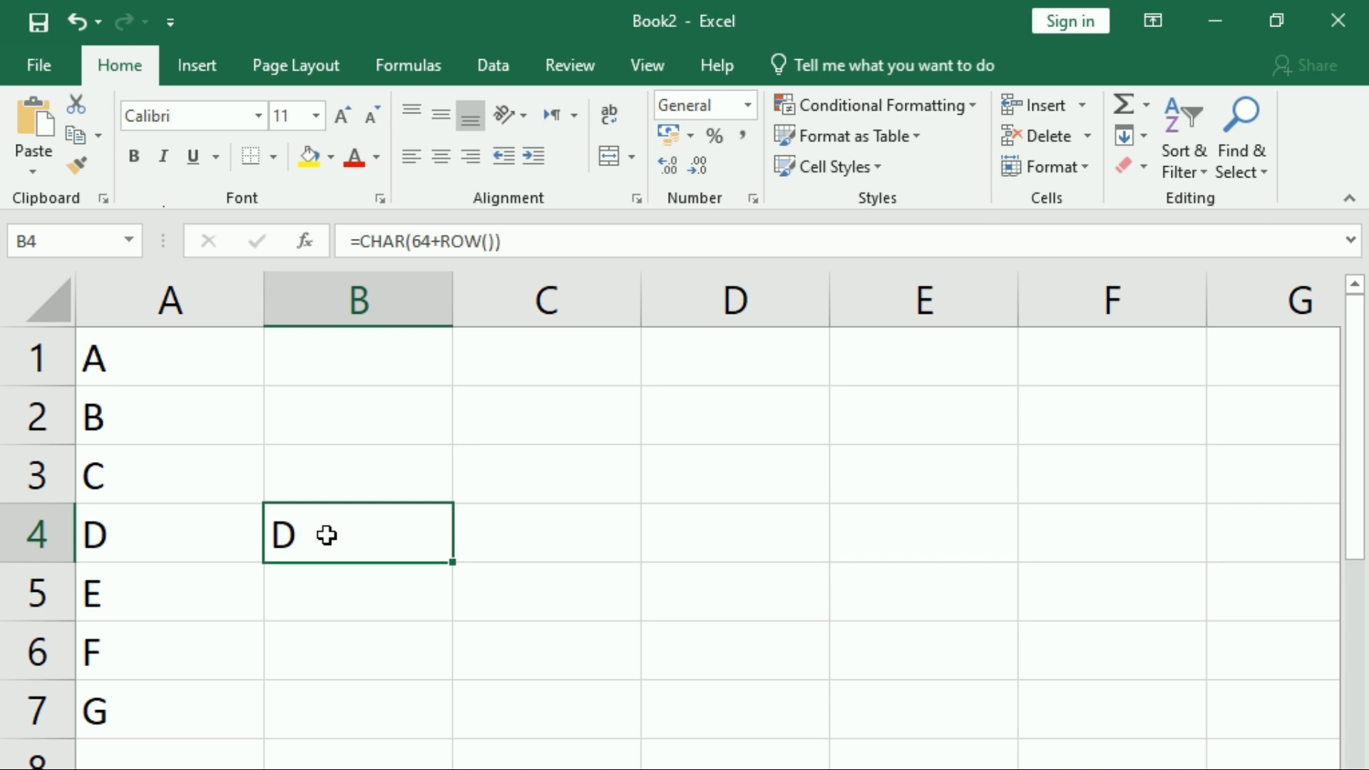
Enter the formula =ROW() in cell C4 and reselect the cell to check the row number.
click(489, 532)
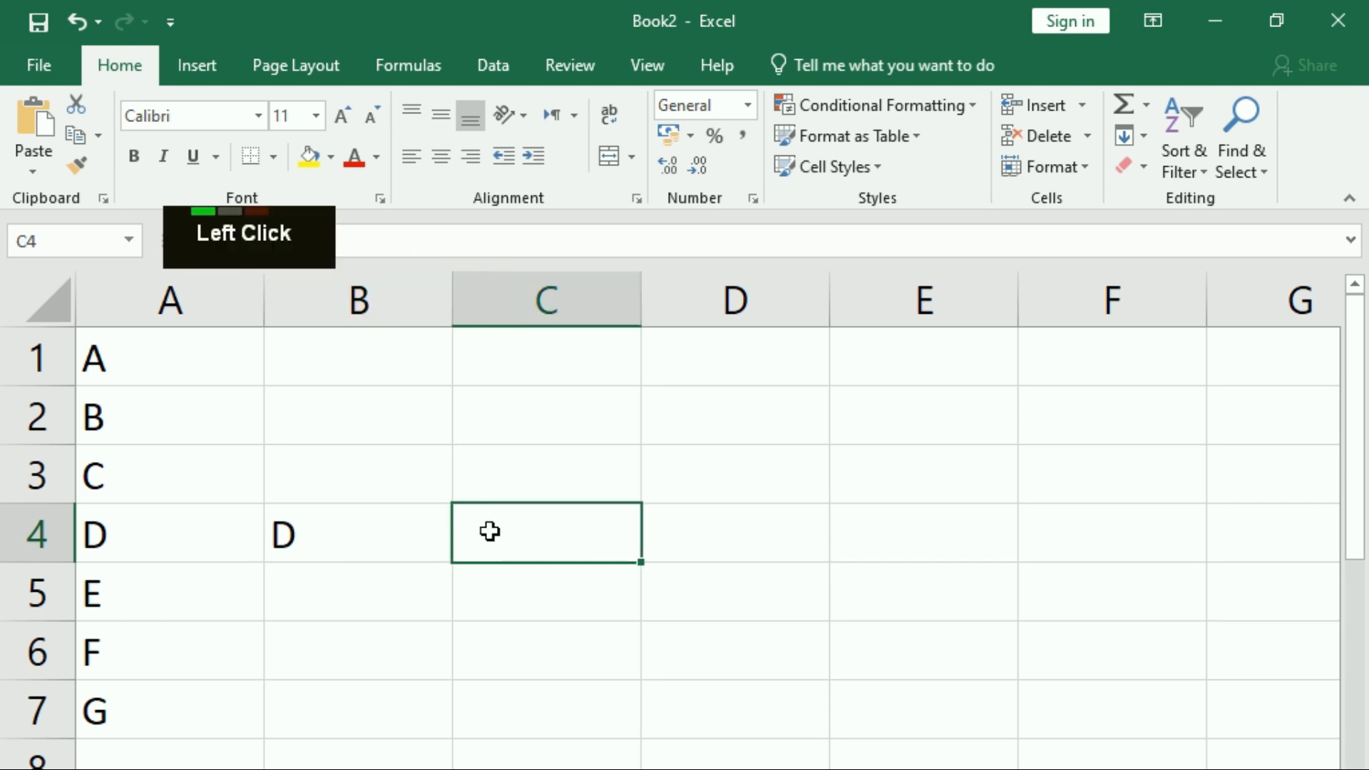
text(=)
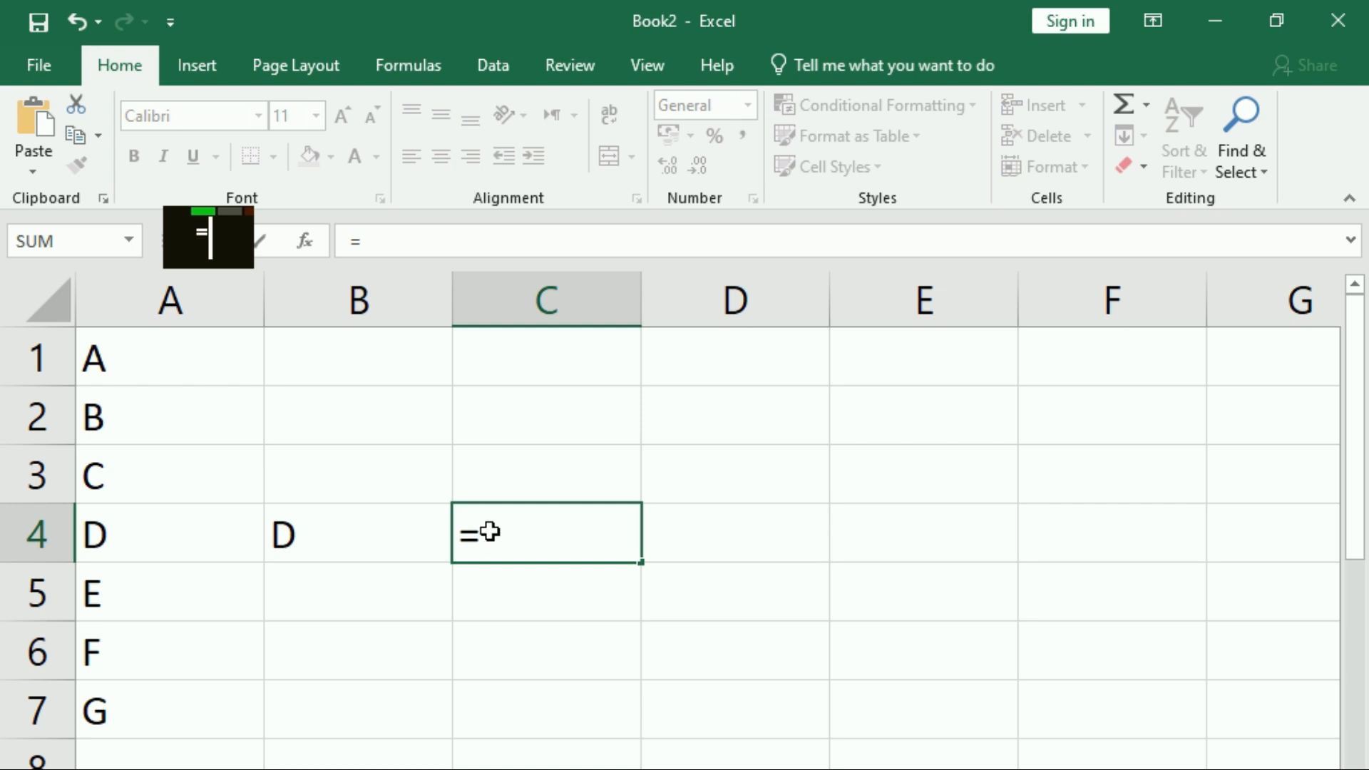
text(row)
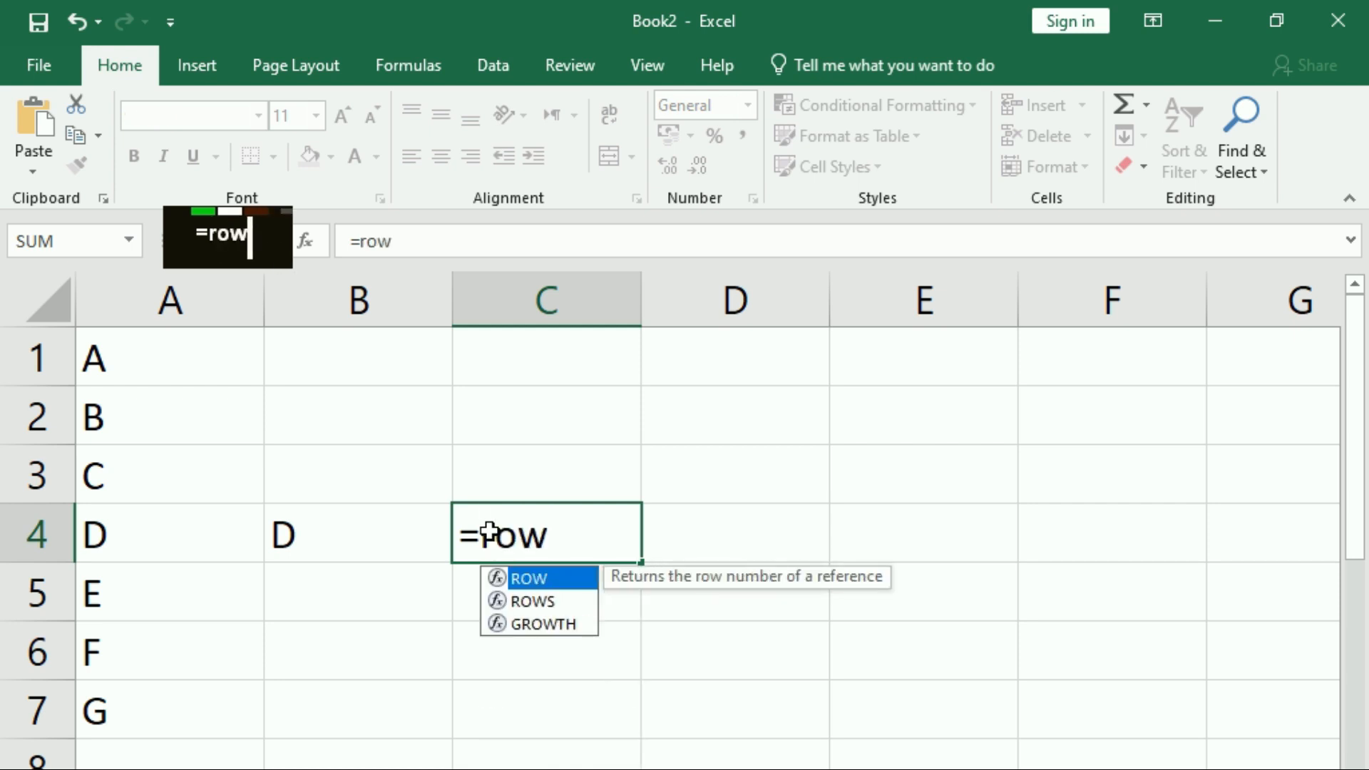
text(()
key(Return)
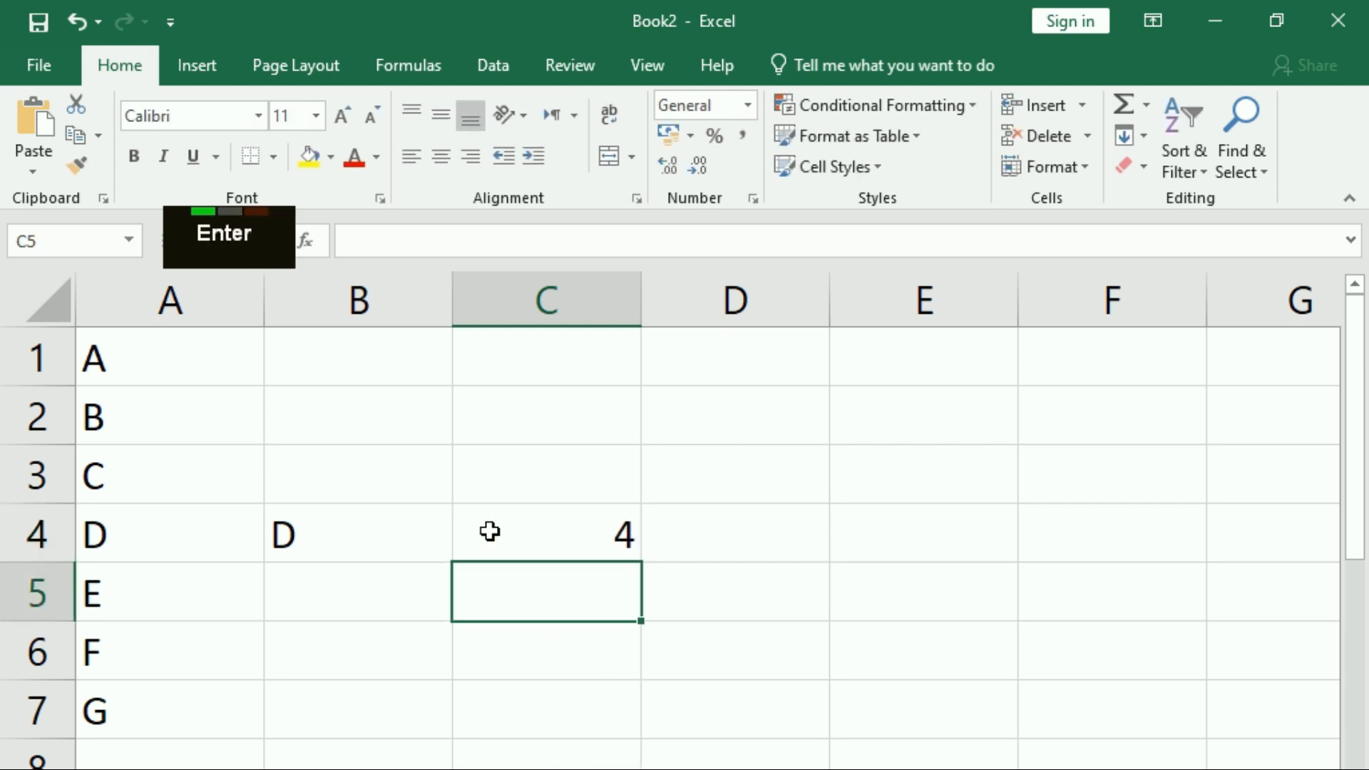
key(Up)
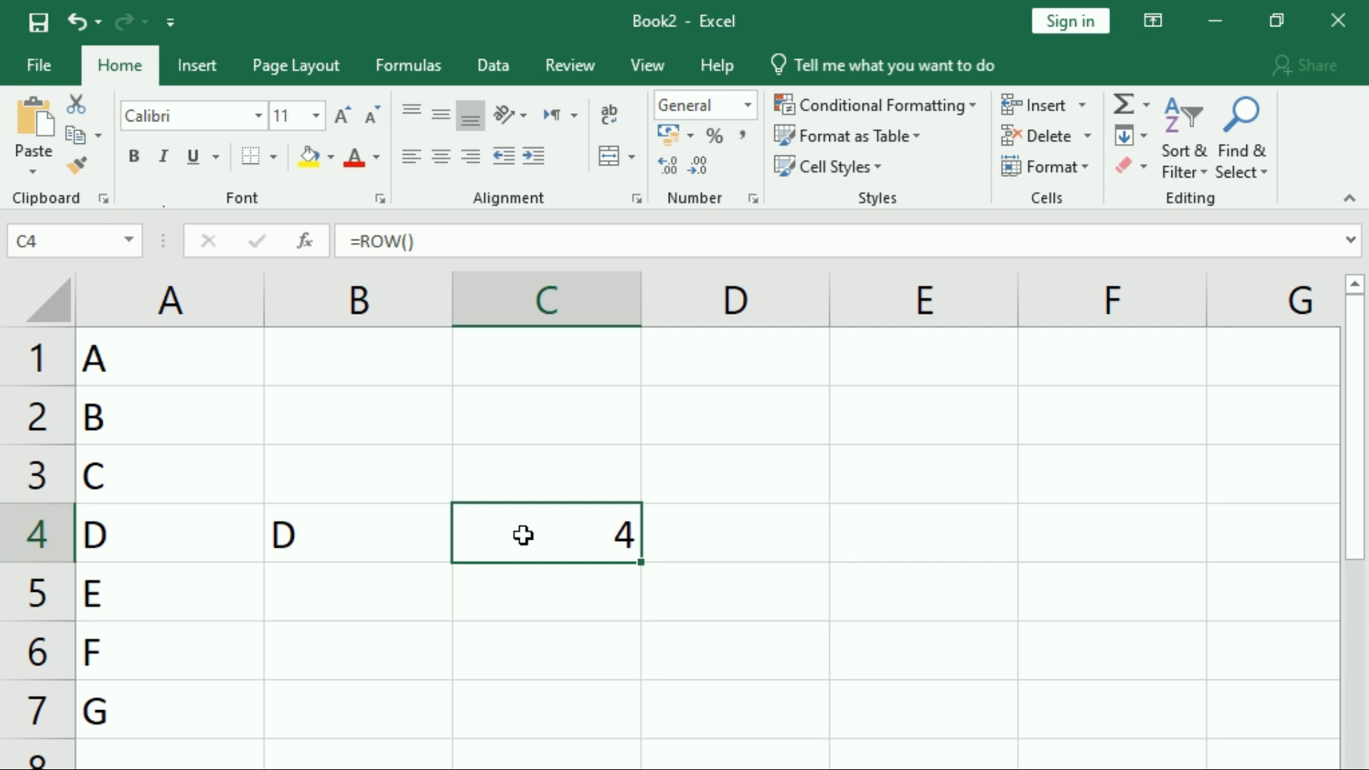
click(536, 602)
click(557, 528)
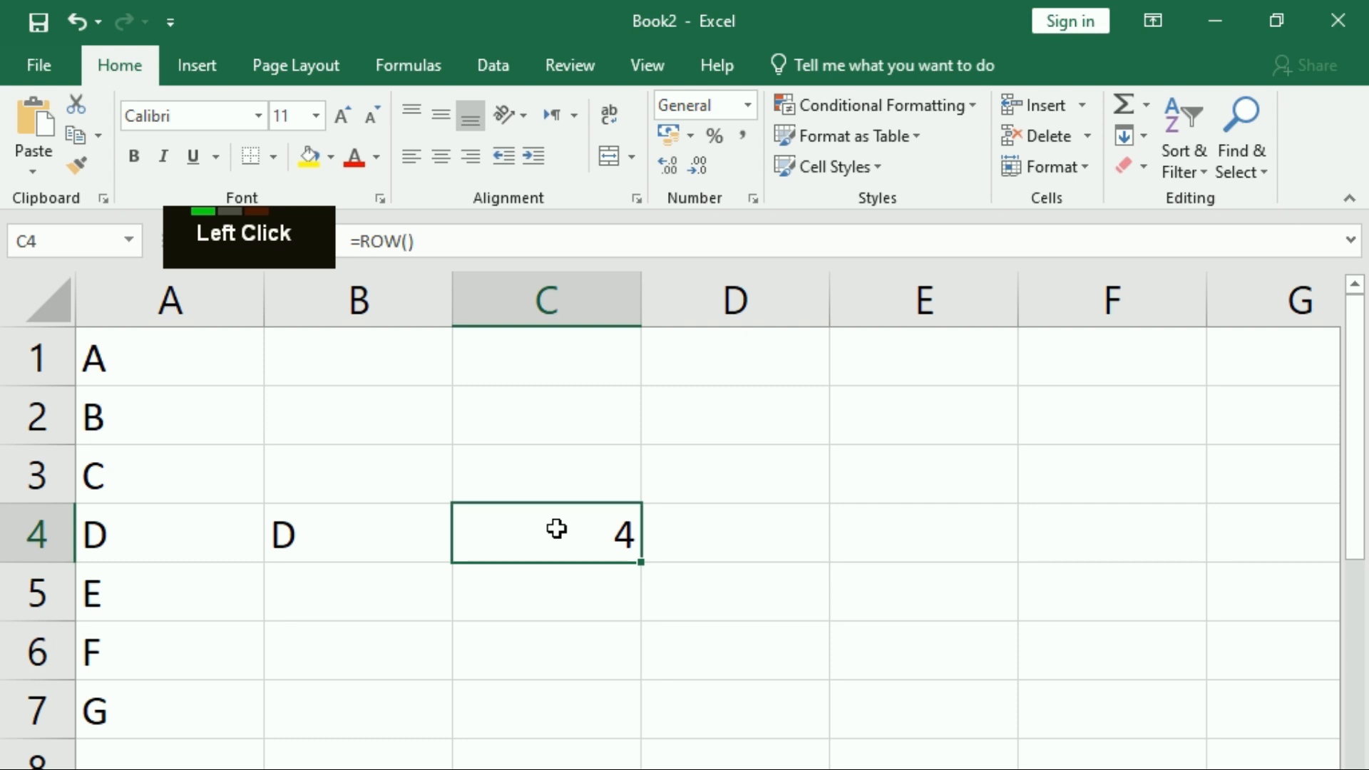
Subtract 3 from the row number in cell B4's formula, giving =CHAR(64+ROW()-3), and accept the closing-bracket correction.
click(311, 534)
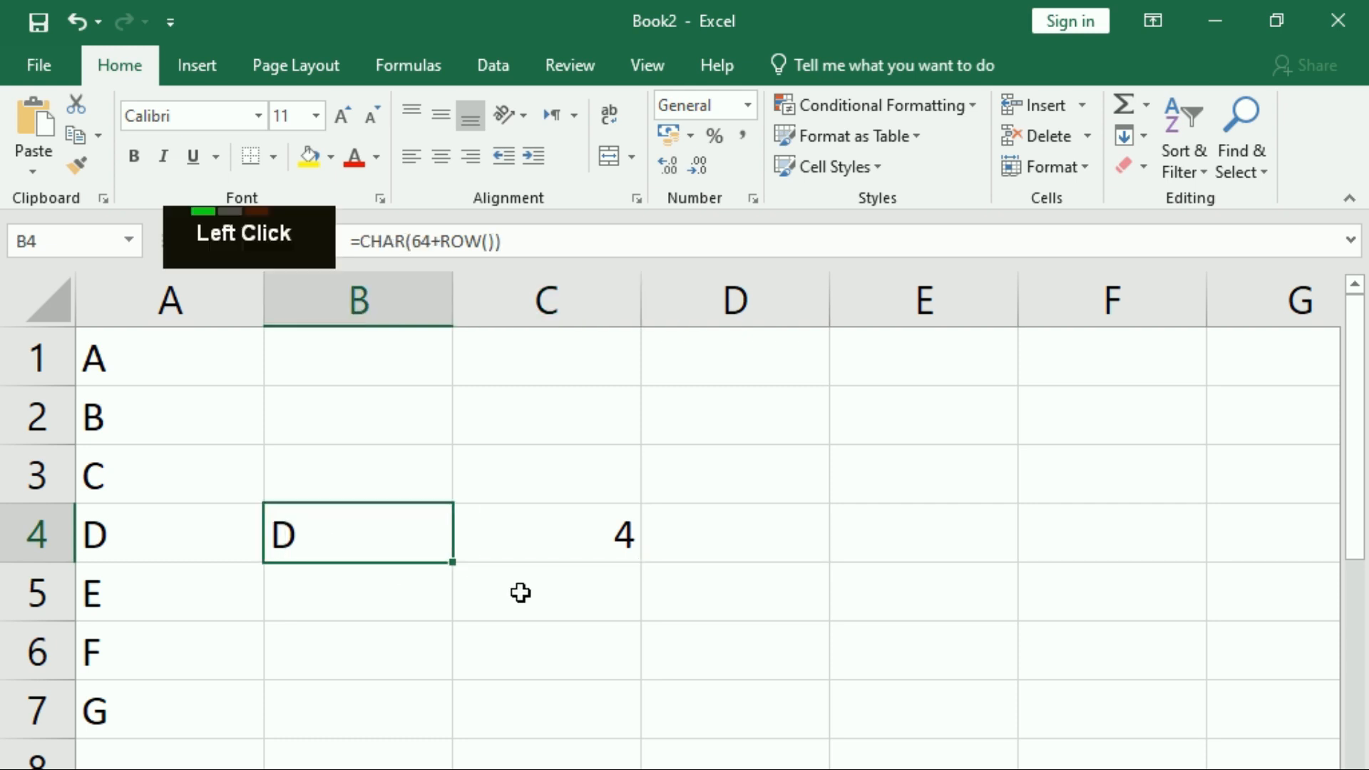
key(F2)
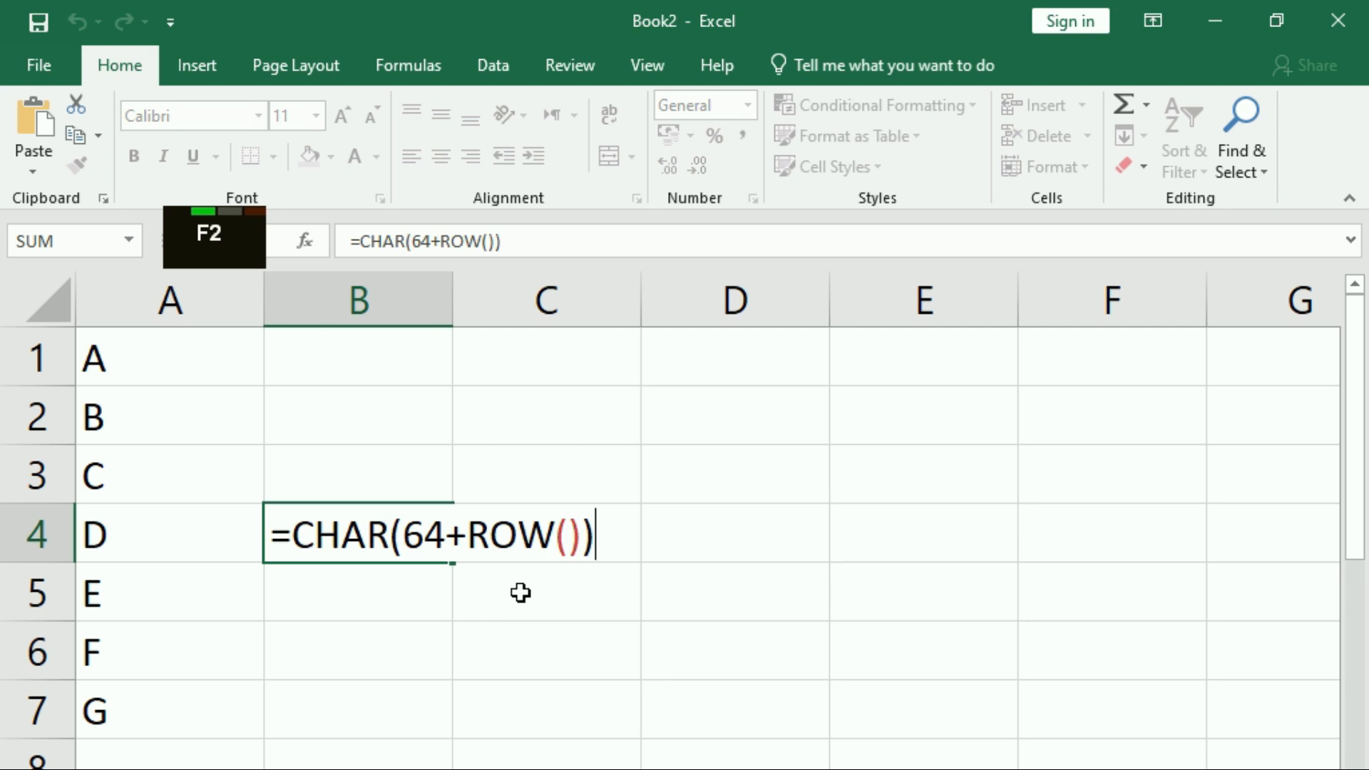
key(BackSpace)
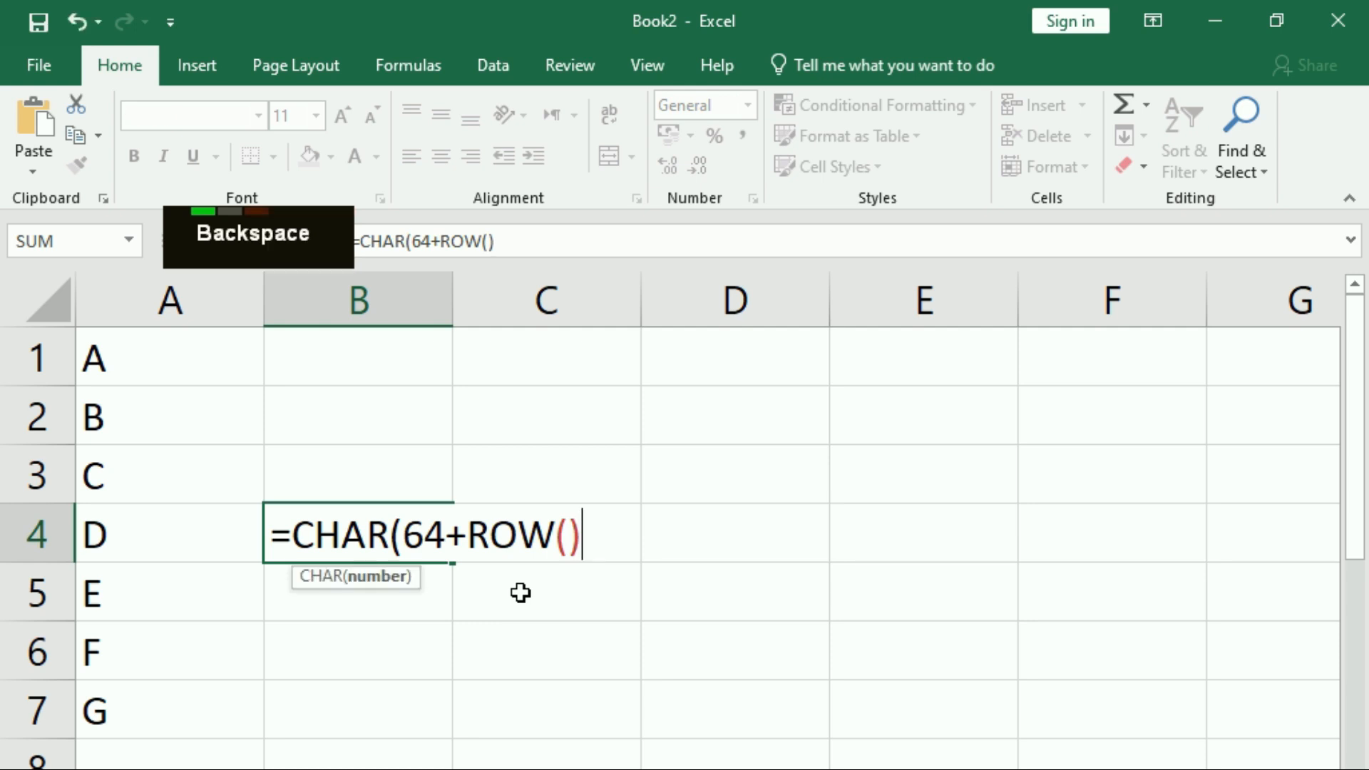
text(-)
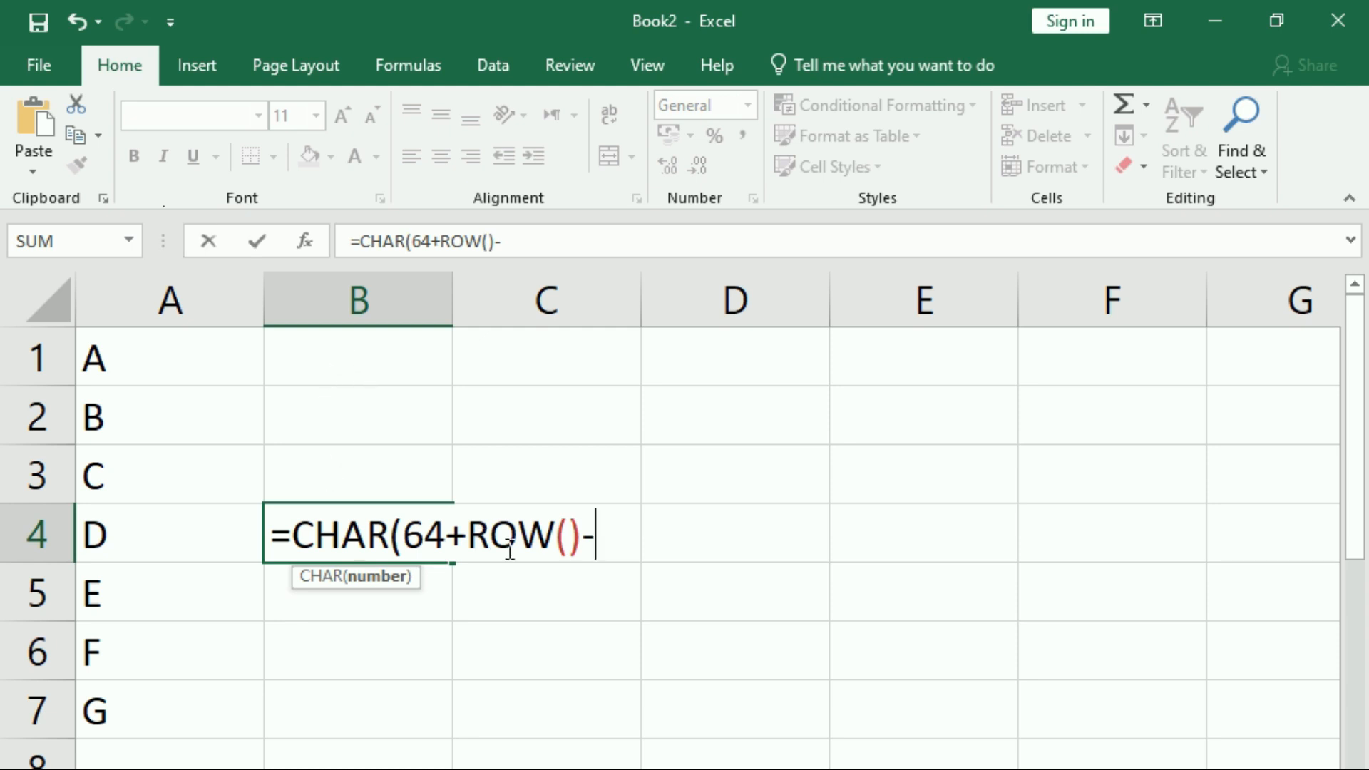
text(3)
key(Return)
key(Return)
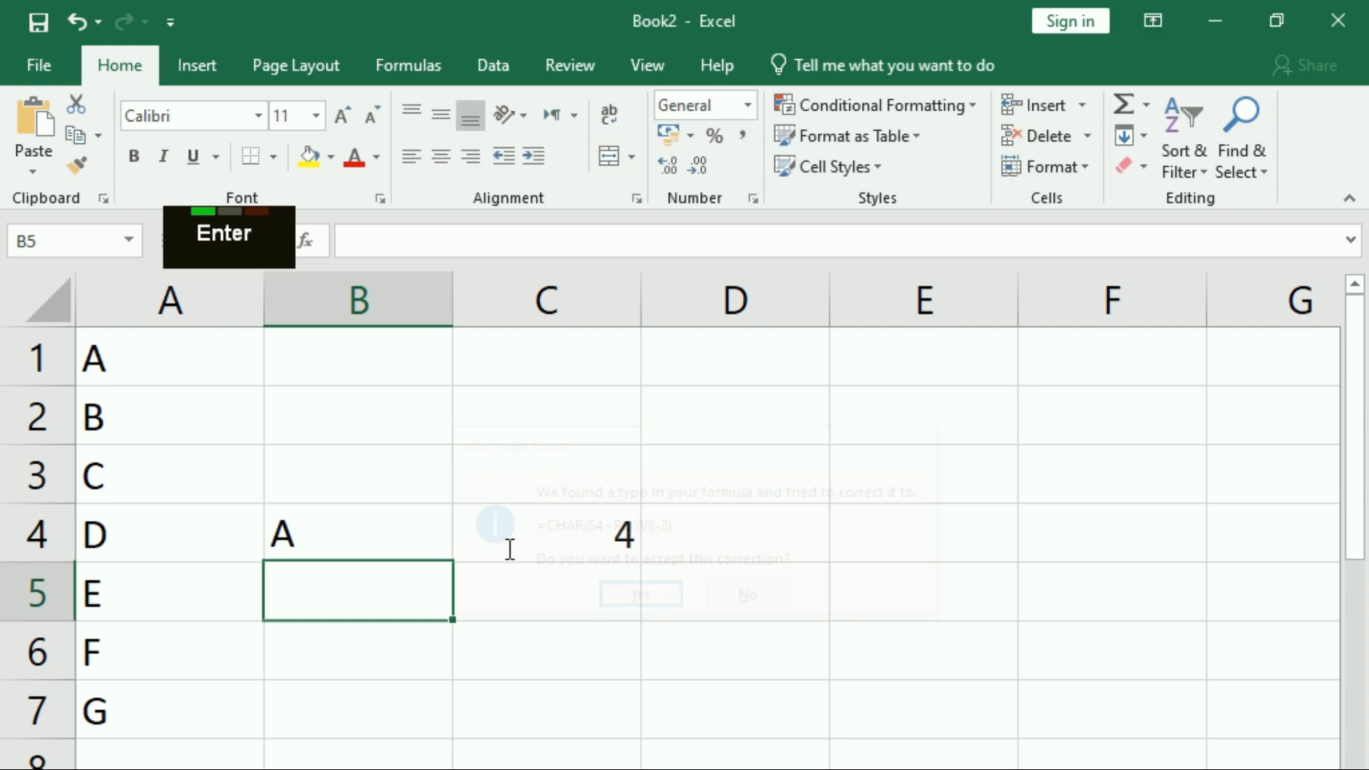
click(317, 535)
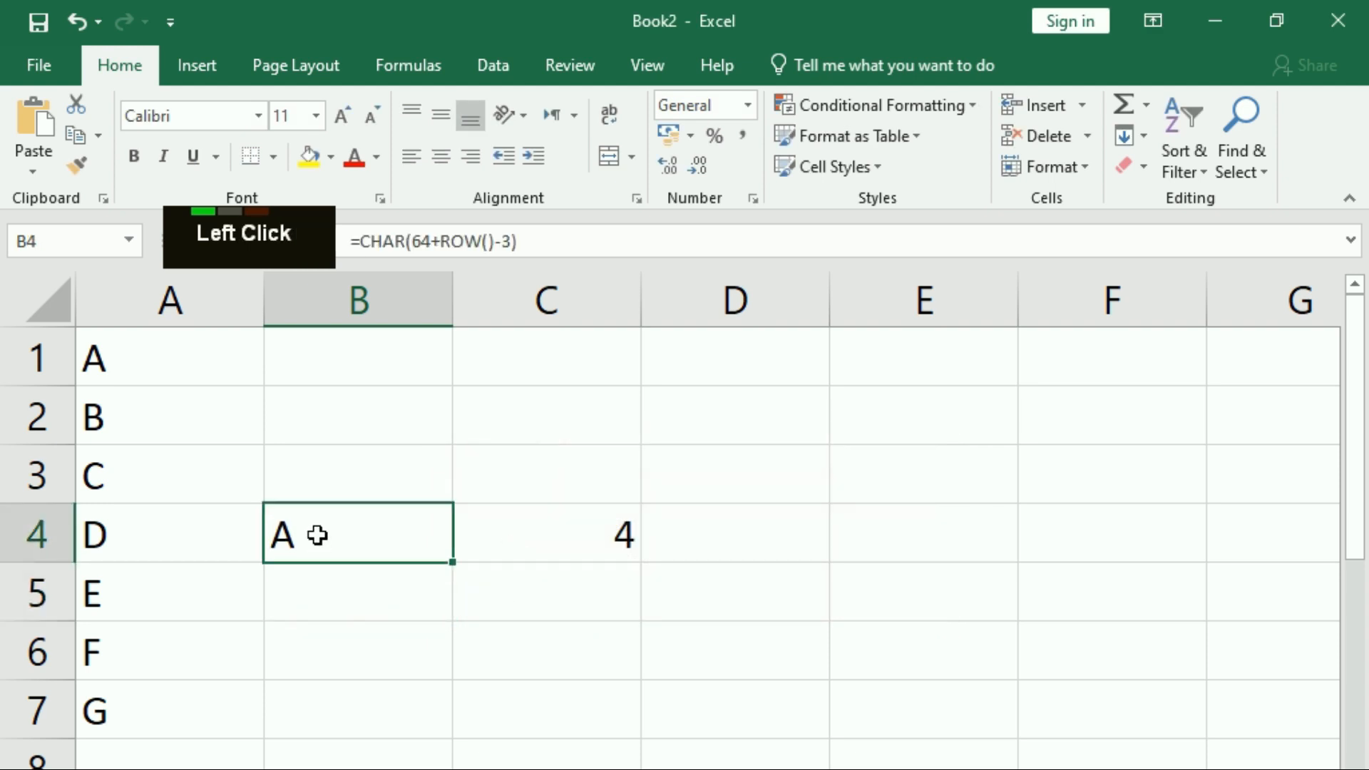
Change cell C4's formula to =ROW()-3 and reselect the cell to check its result.
click(533, 538)
key(F2)
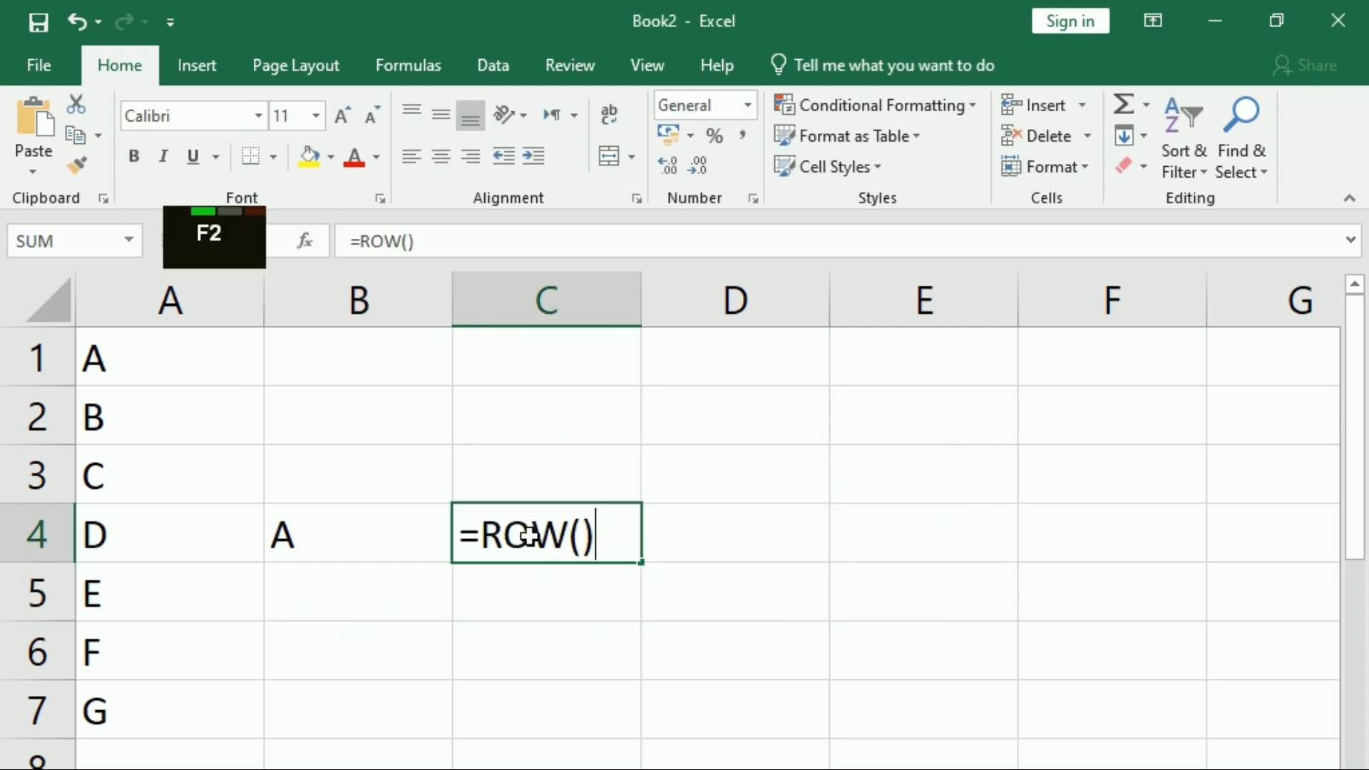
text(-3)
key(Return)
click(549, 532)
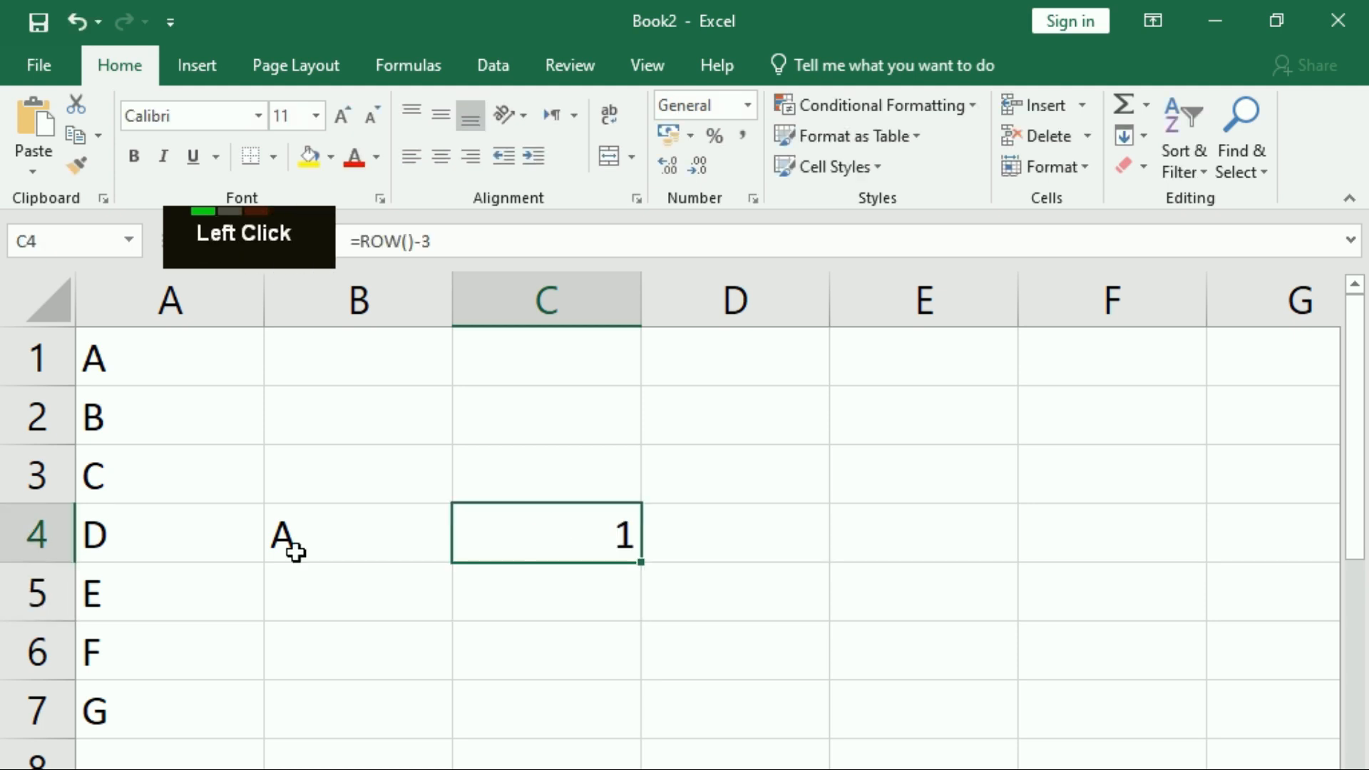
Fill the =CHAR(64+ROW()-3) formula from cell B4 down to B7.
click(295, 551)
drag(452, 562, 419, 740)
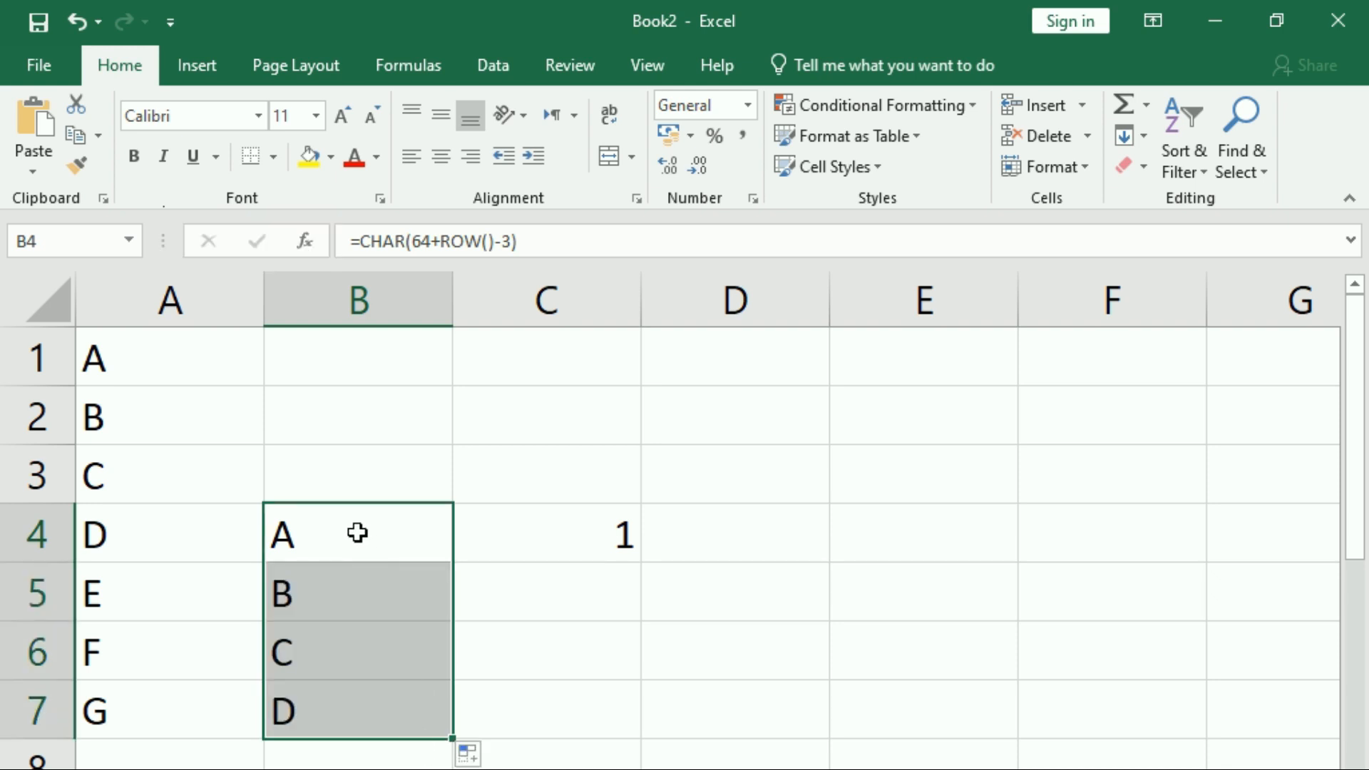